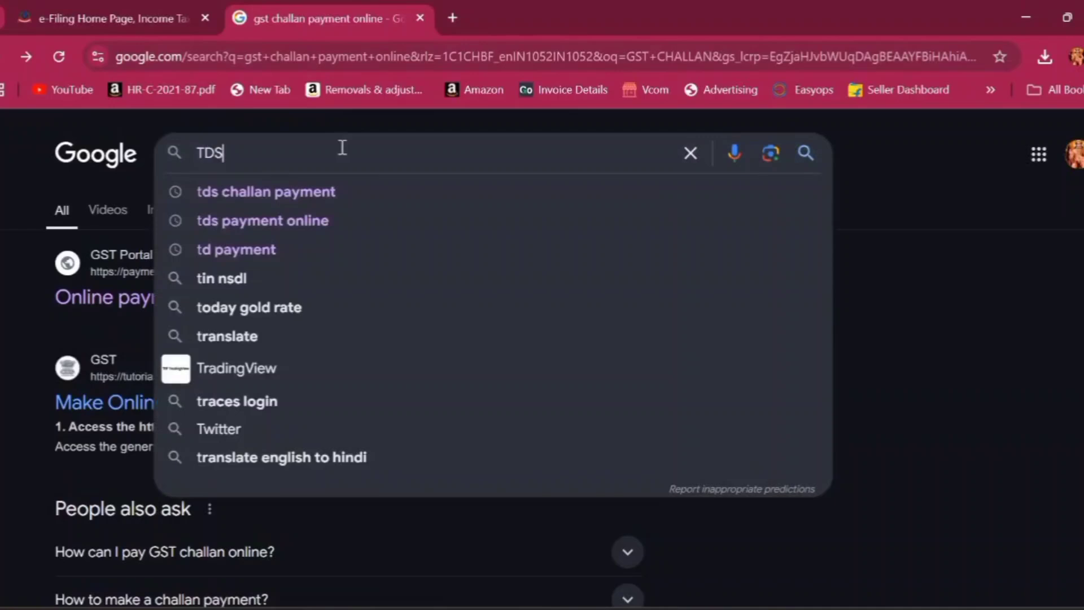
- Search Google for "tds challan payment" and open the e-Payment of Taxes result
text(C)
key(Down)
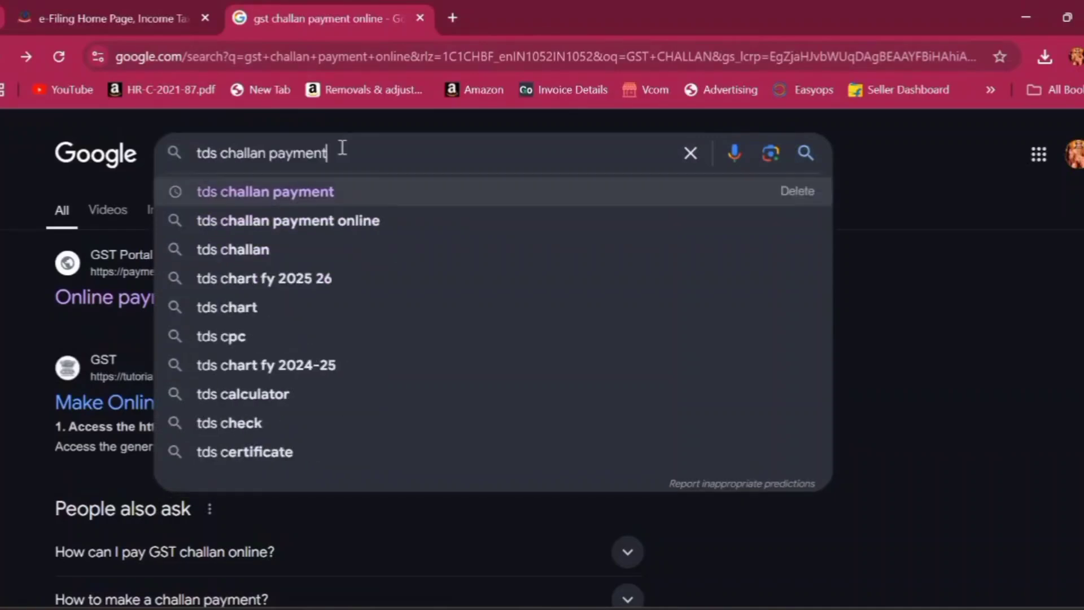
key(Return)
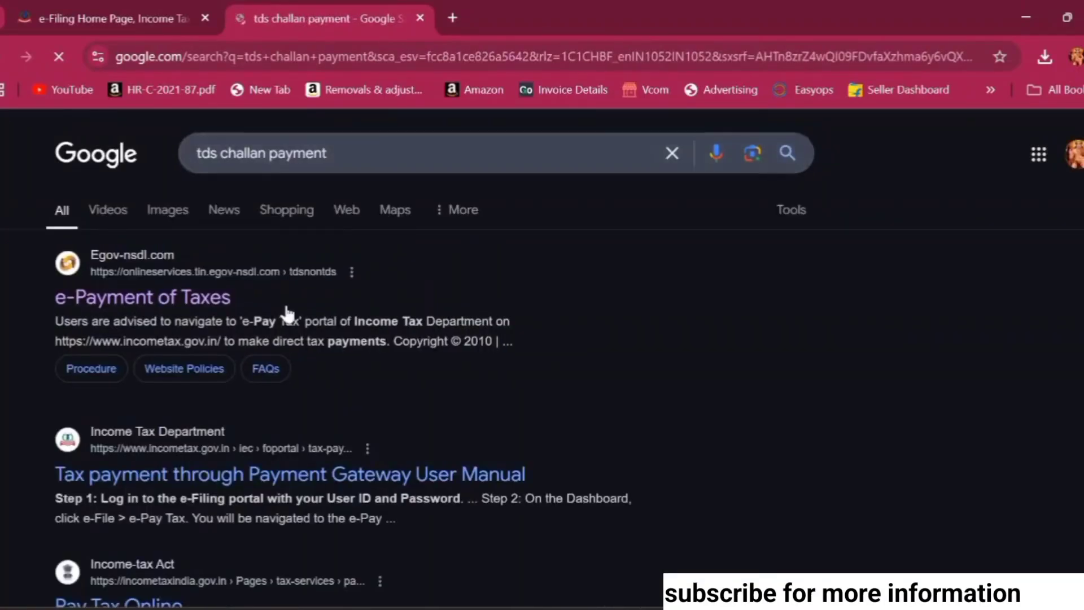
click(79, 299)
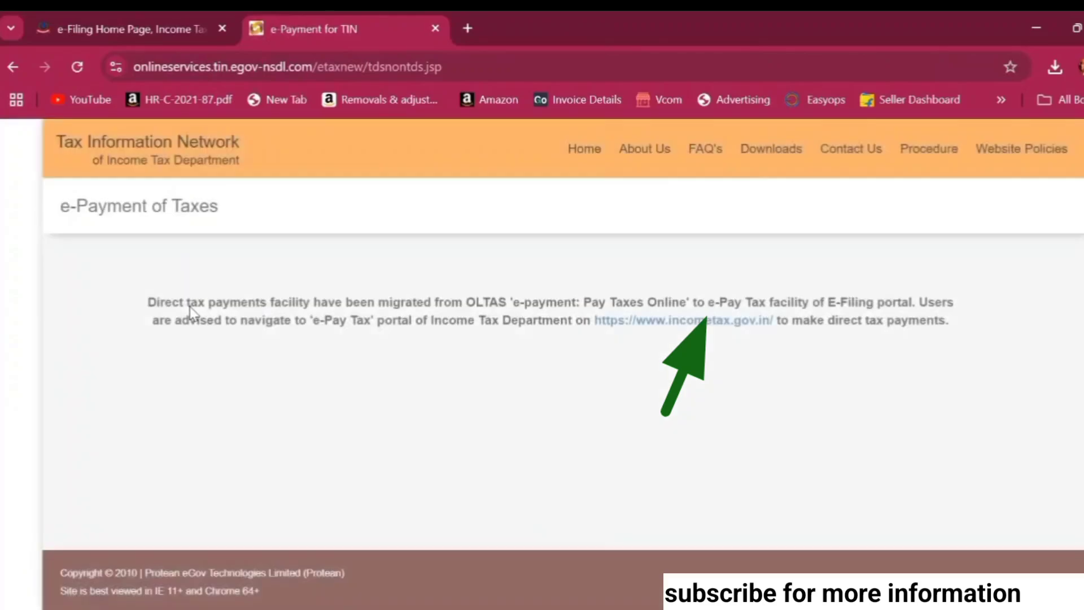
- Follow the link to the incometax.gov.in portal and open its e-Pay Tax service
click(678, 328)
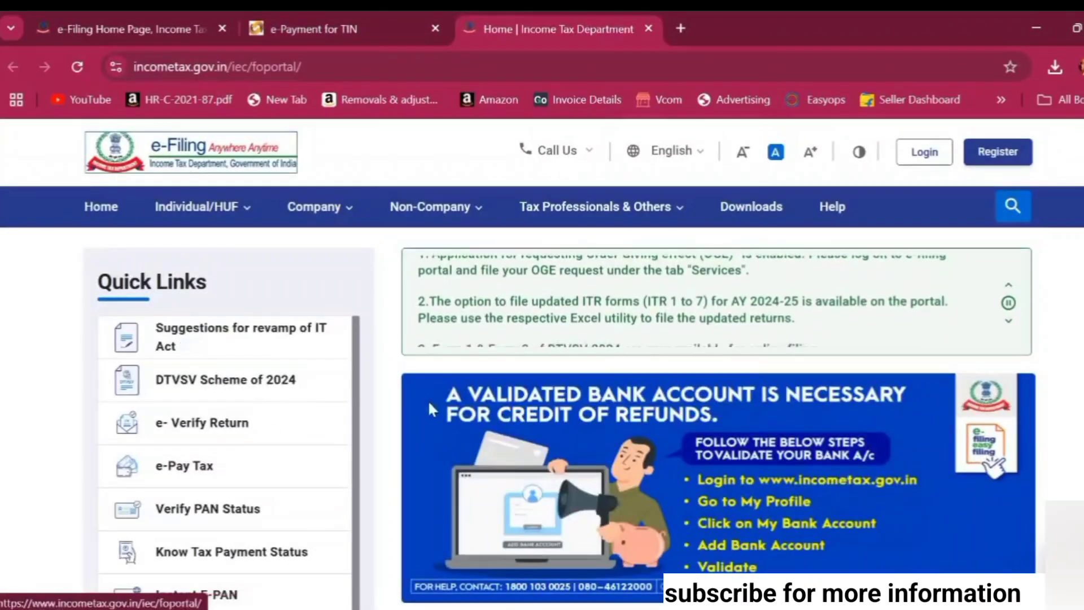
scroll(319, 432, down, 2)
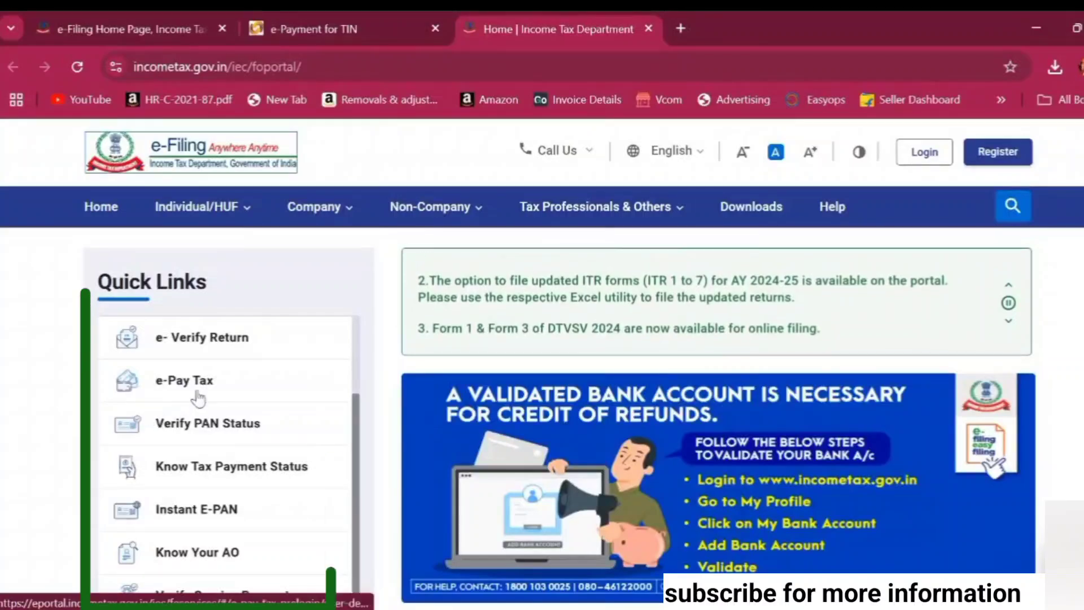
click(178, 381)
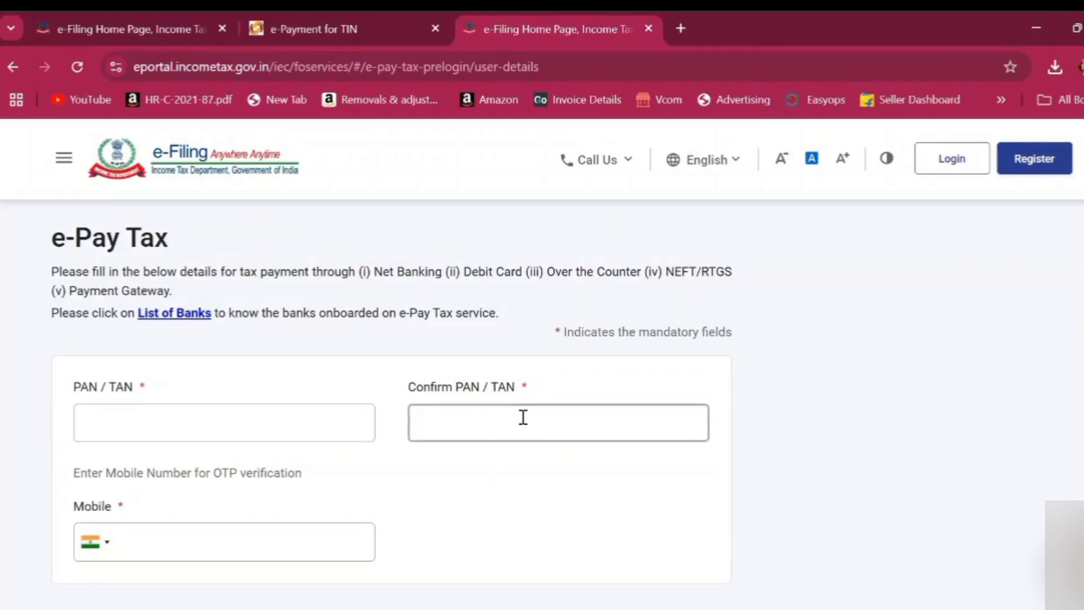
- Examine the PAN/TAN, confirmation and mobile number fields that the e-Pay Tax form requires
scroll(136, 525, down, 2)
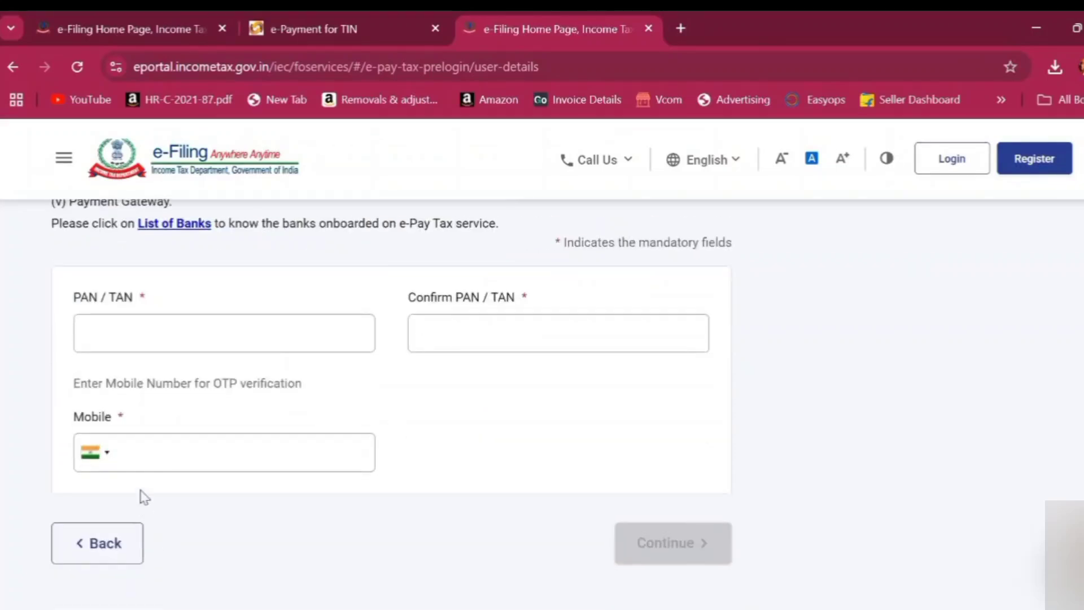
click(129, 450)
click(411, 451)
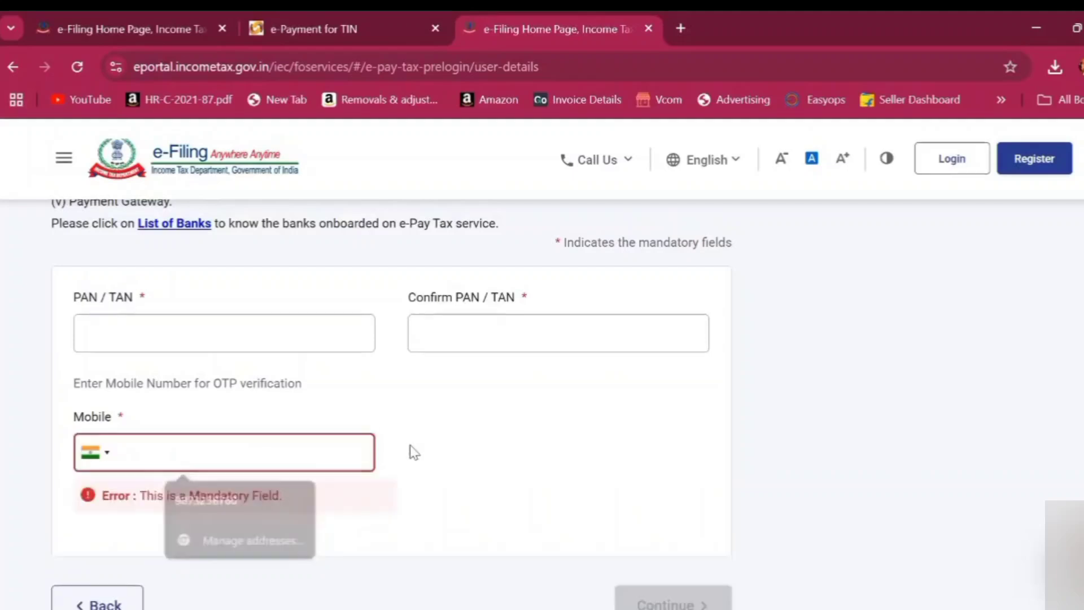
scroll(608, 491, down, 1)
scroll(609, 491, down, 2)
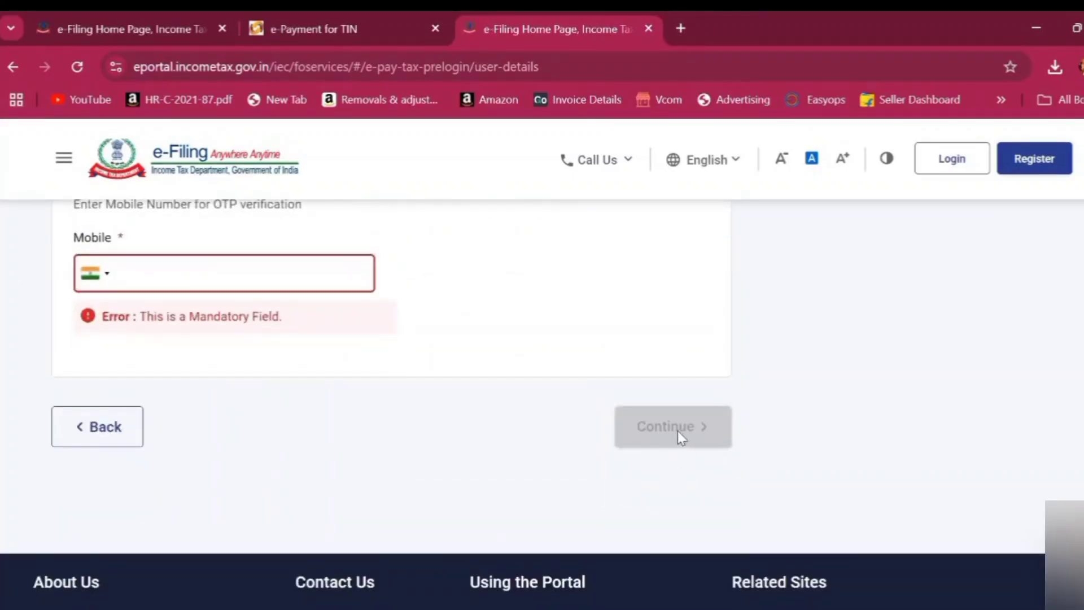
- Switch to the e-Pay Tax page with the payment categories and close the other two browser tabs
click(136, 31)
click(433, 28)
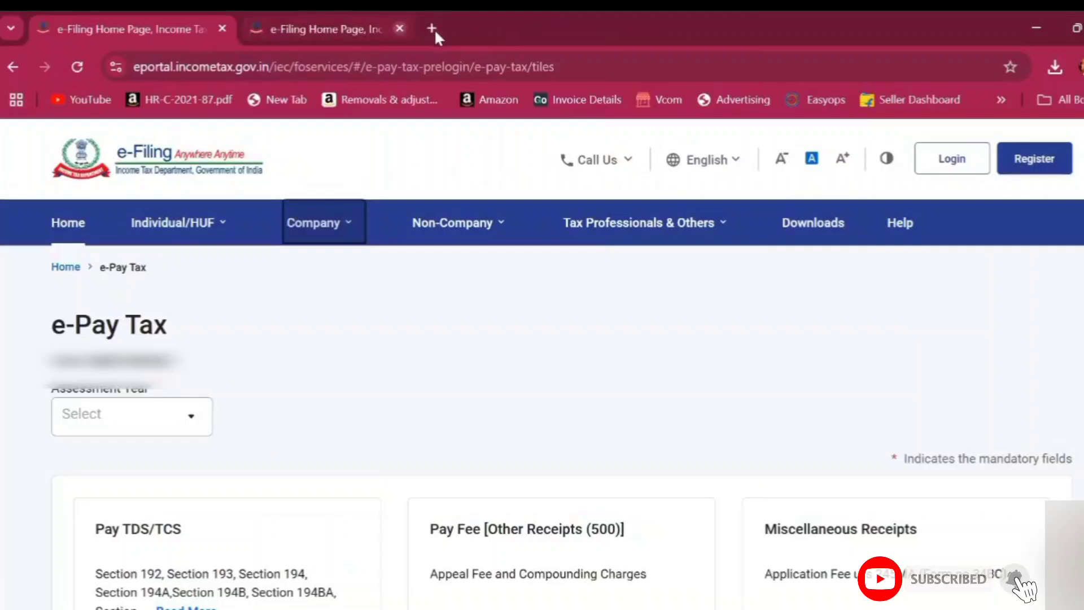
click(435, 29)
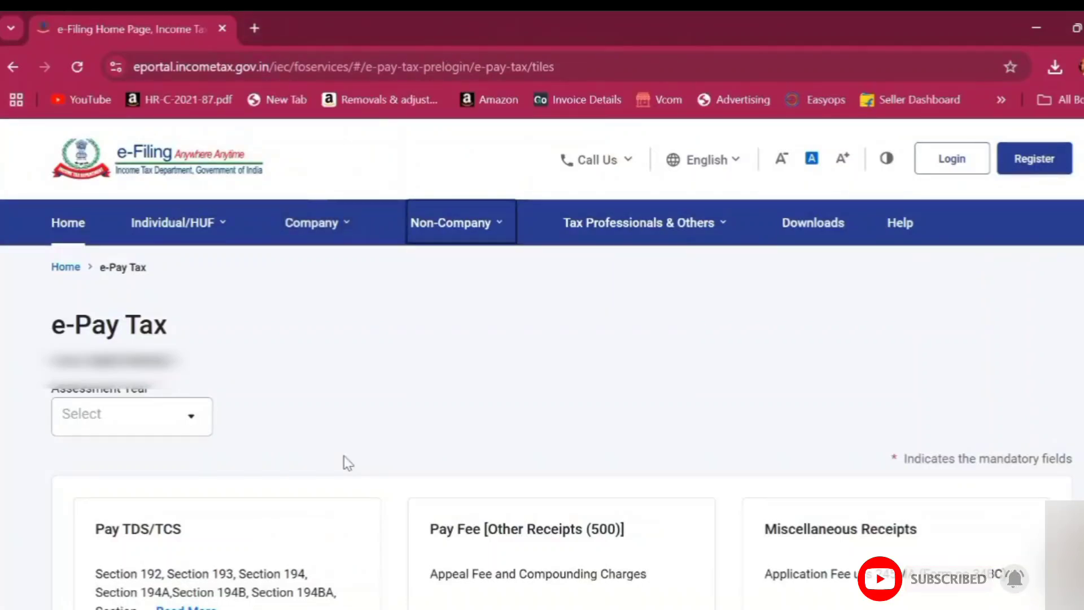
- Choose assessment year 2025-26 and proceed with the Pay TDS/TCS category
scroll(186, 431, down, 2)
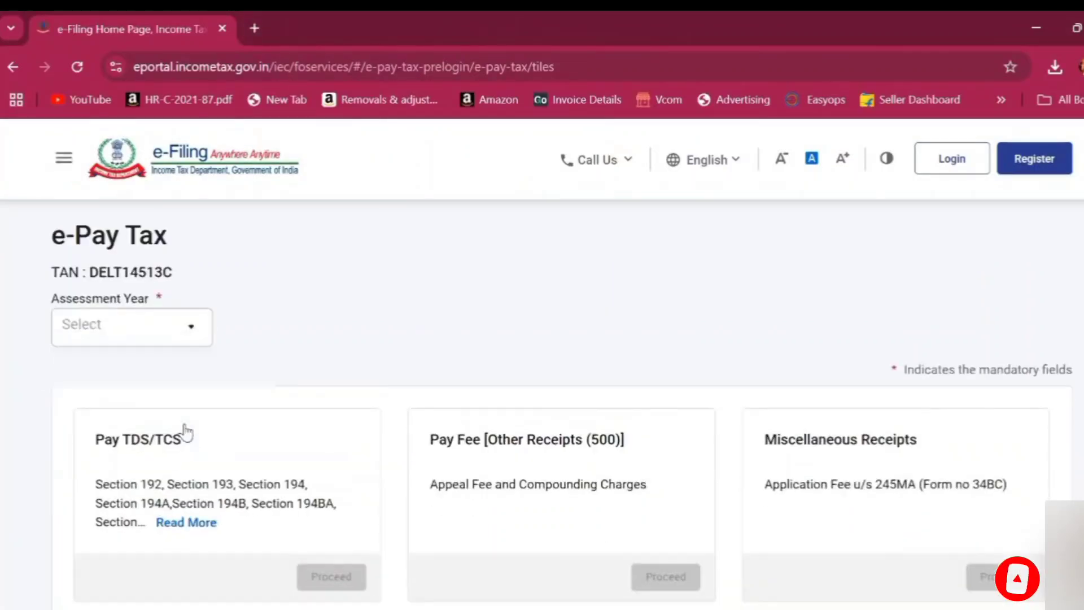
click(193, 334)
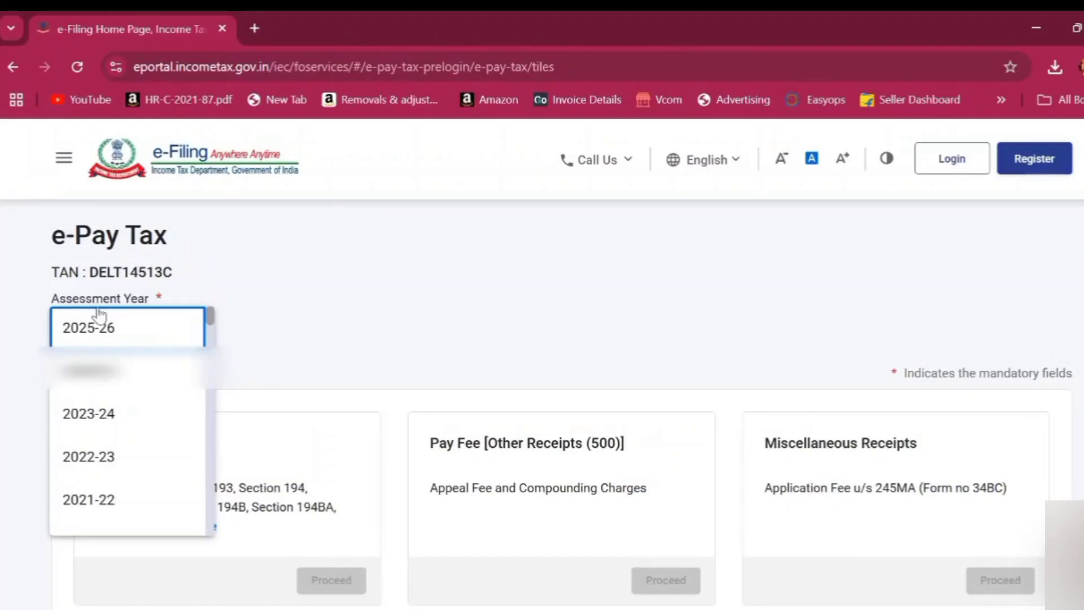
click(93, 338)
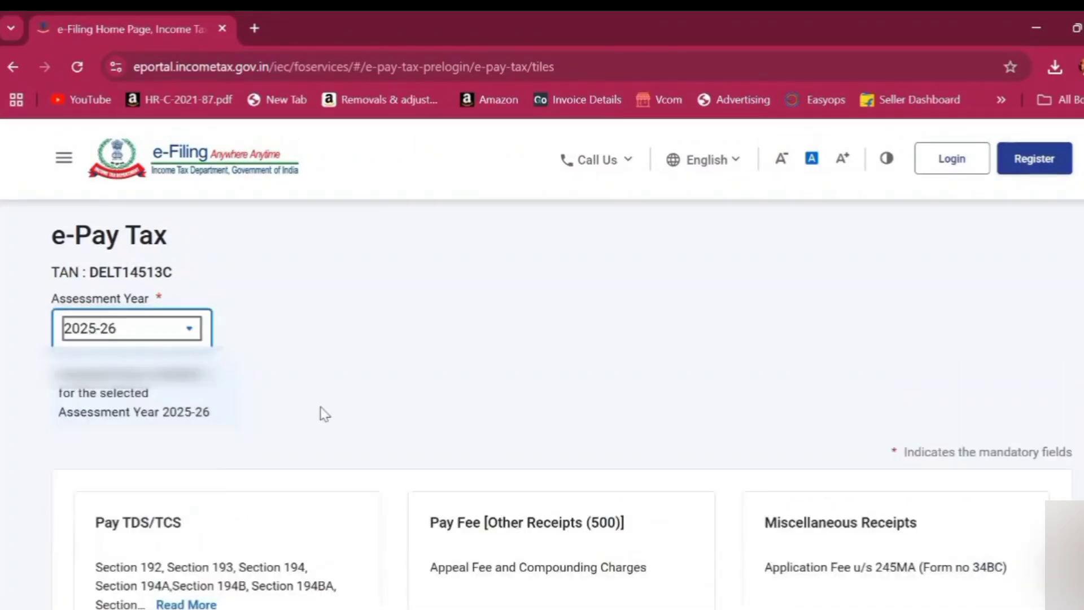
scroll(322, 412, down, 2)
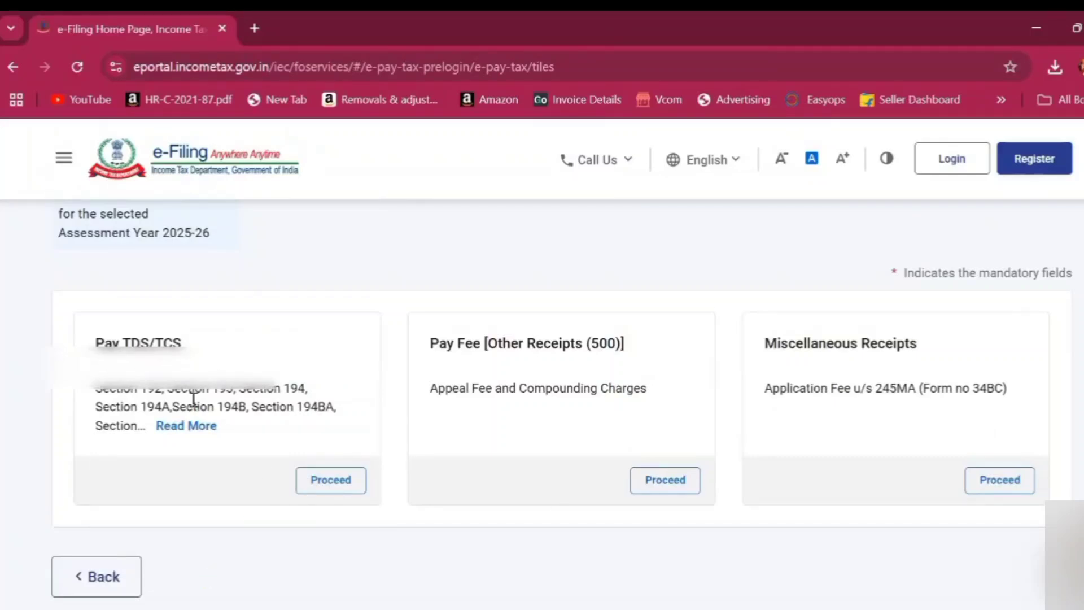
click(333, 483)
- Look through the first three pages of TDS/TCS payment descriptions with their sections and codes
scroll(688, 460, down, 3)
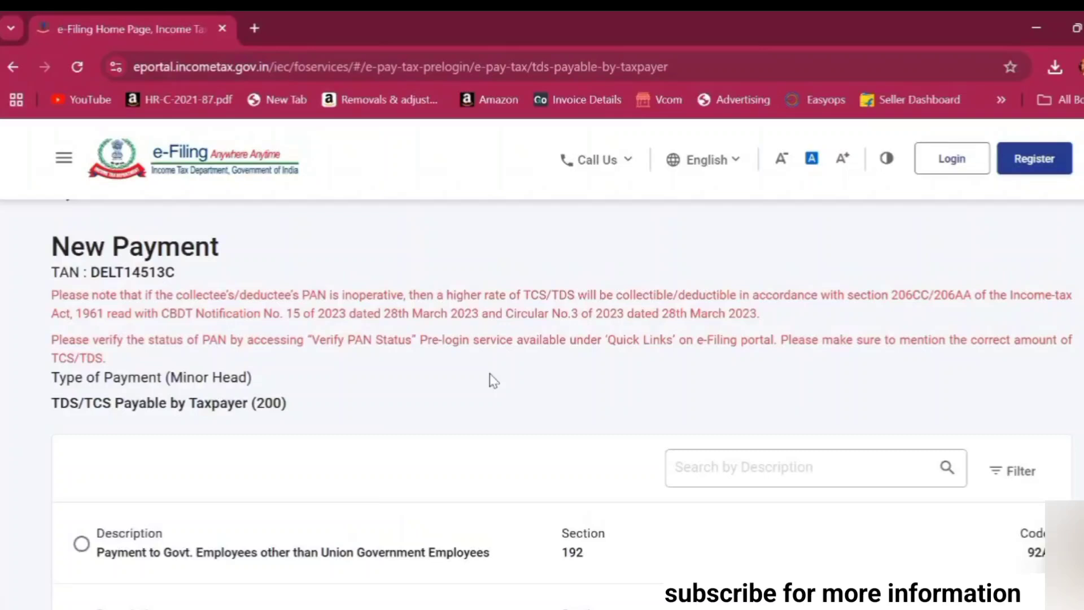
scroll(428, 384, down, 2)
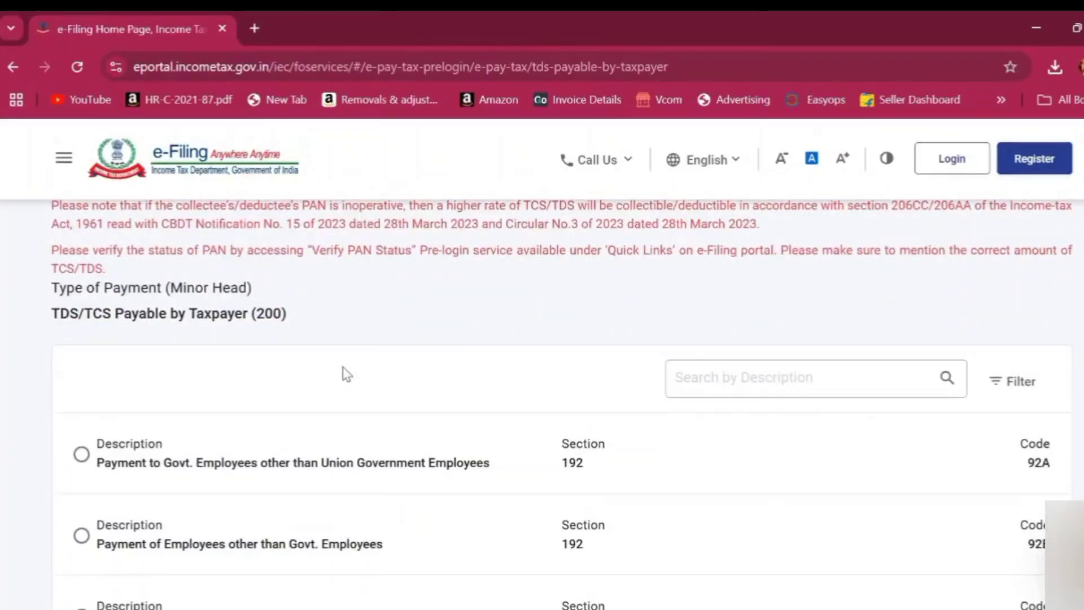
scroll(344, 370, down, 3)
scroll(325, 357, down, 3)
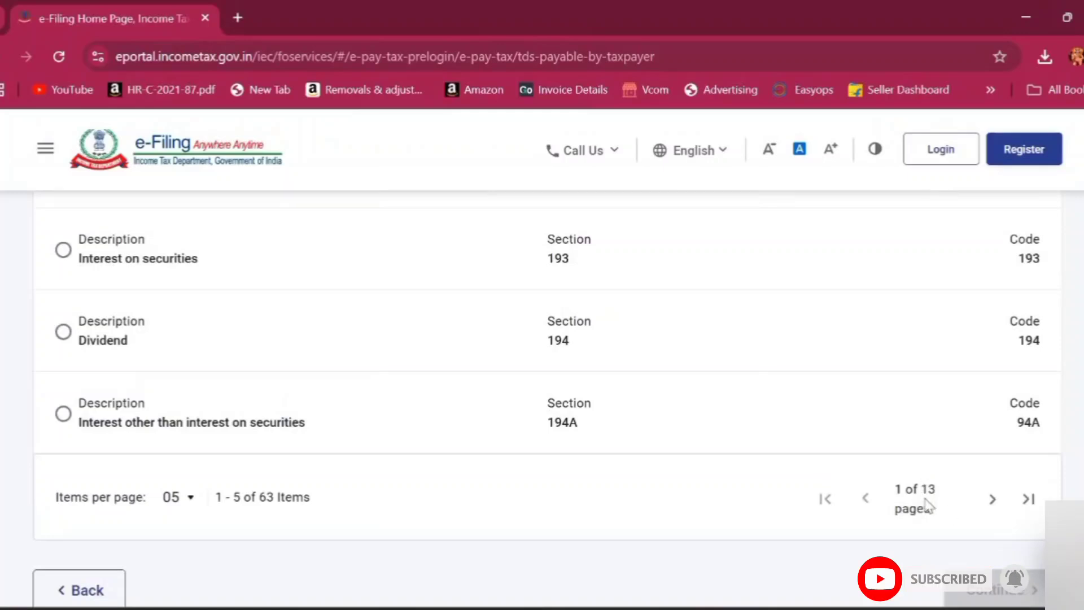
click(992, 499)
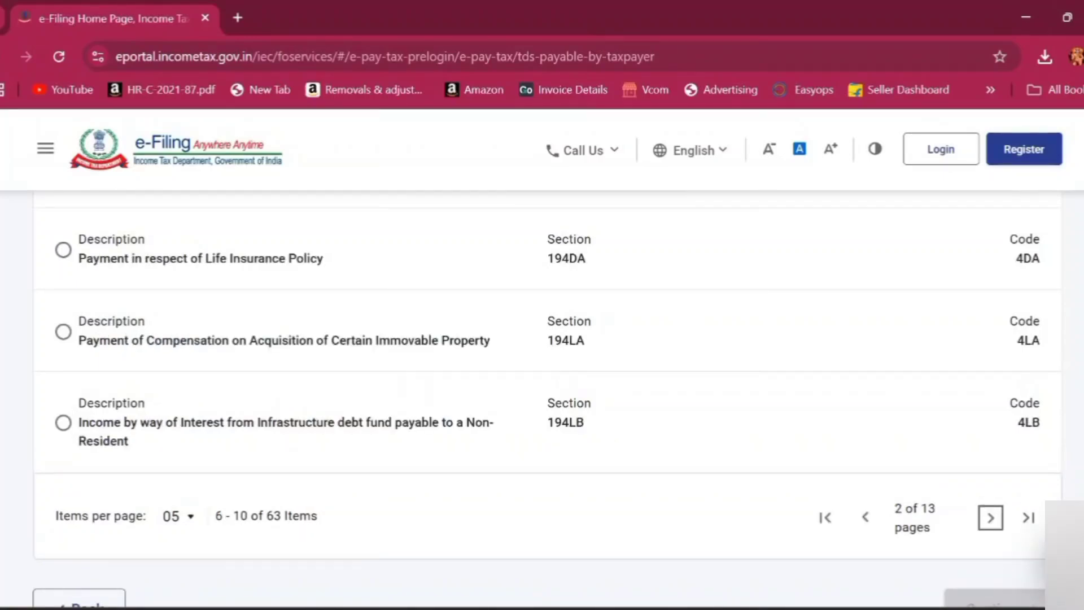
click(990, 519)
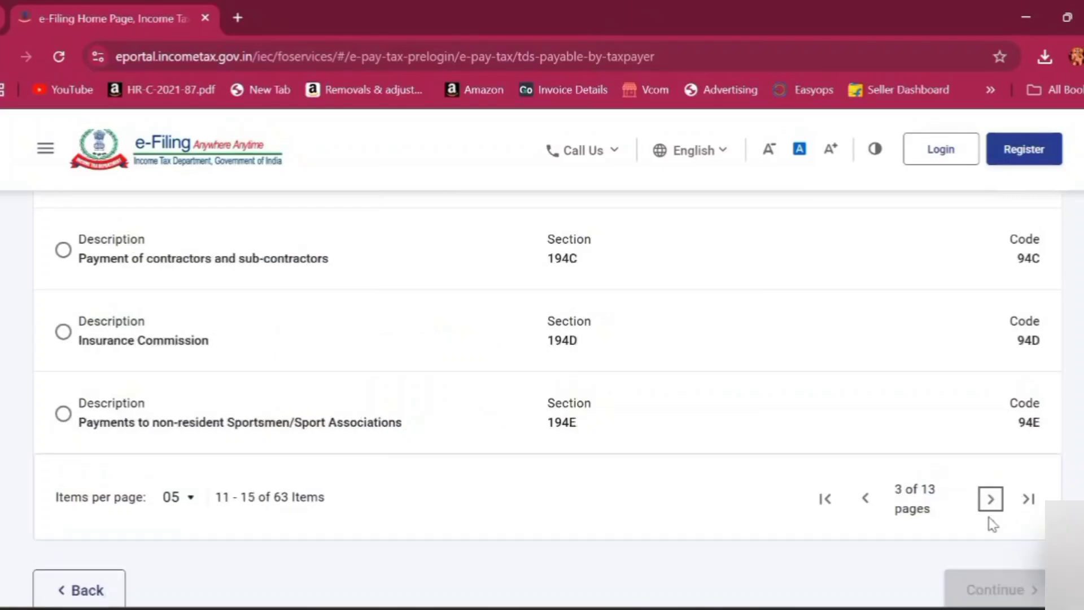
scroll(734, 423, up, 2)
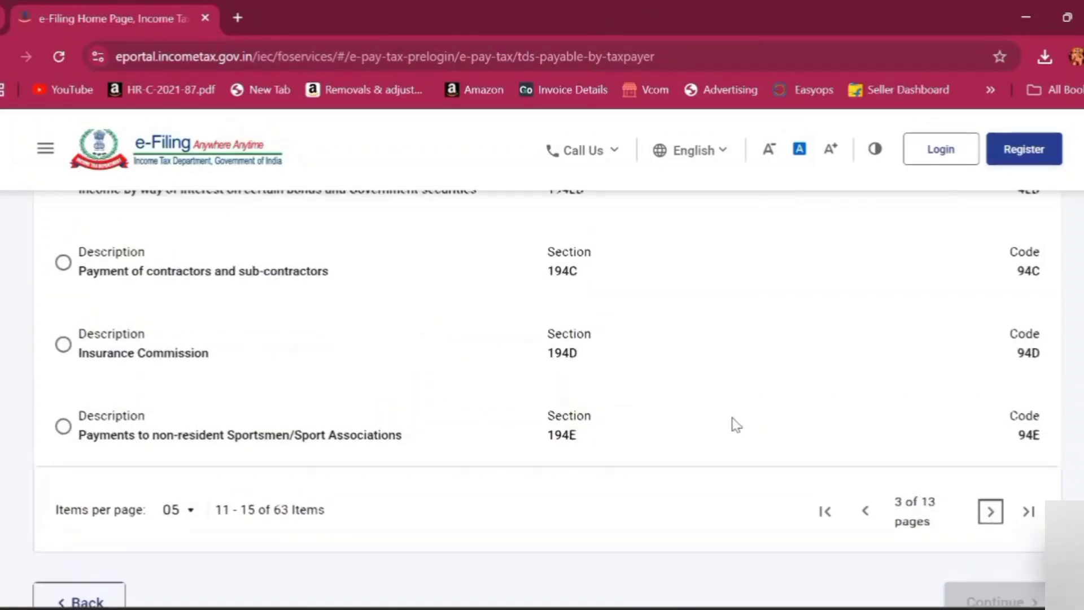
scroll(735, 424, up, 1)
scroll(735, 425, up, 1)
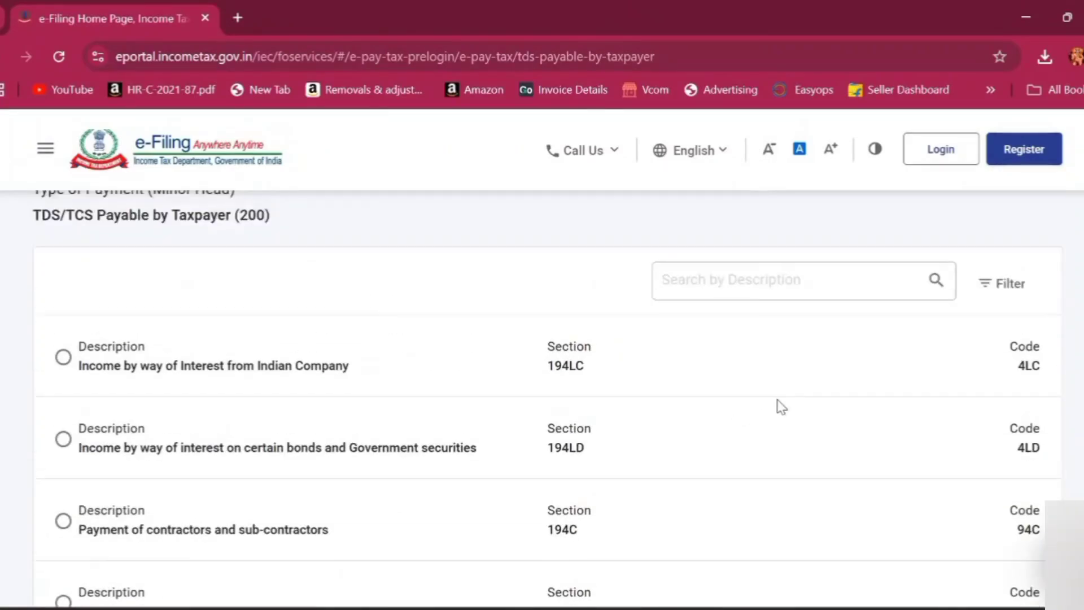
- Filter the TDS/TCS payment list by section 194I
click(985, 284)
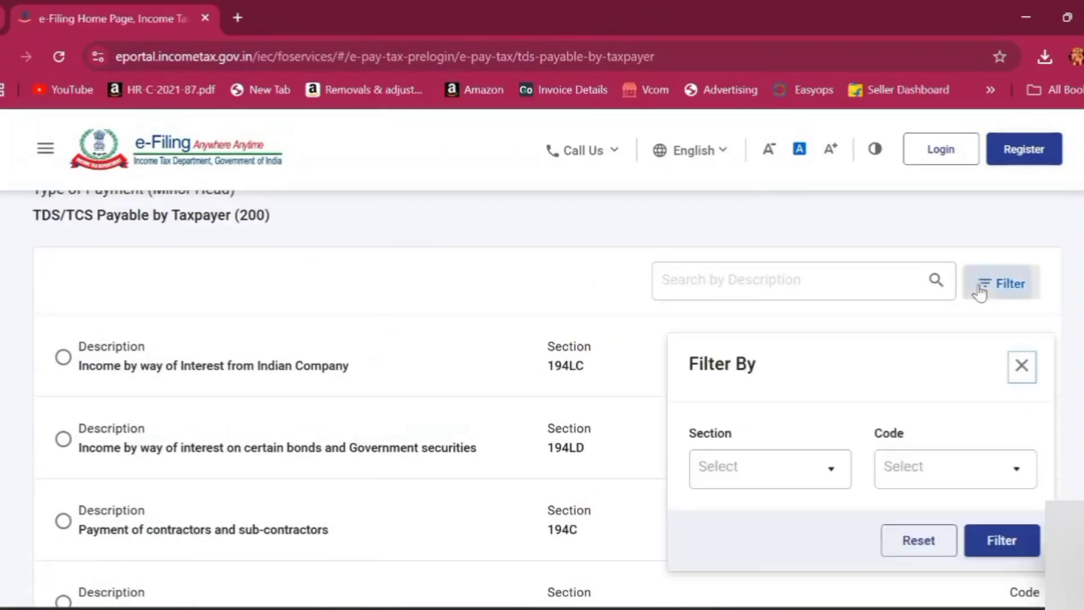
click(733, 475)
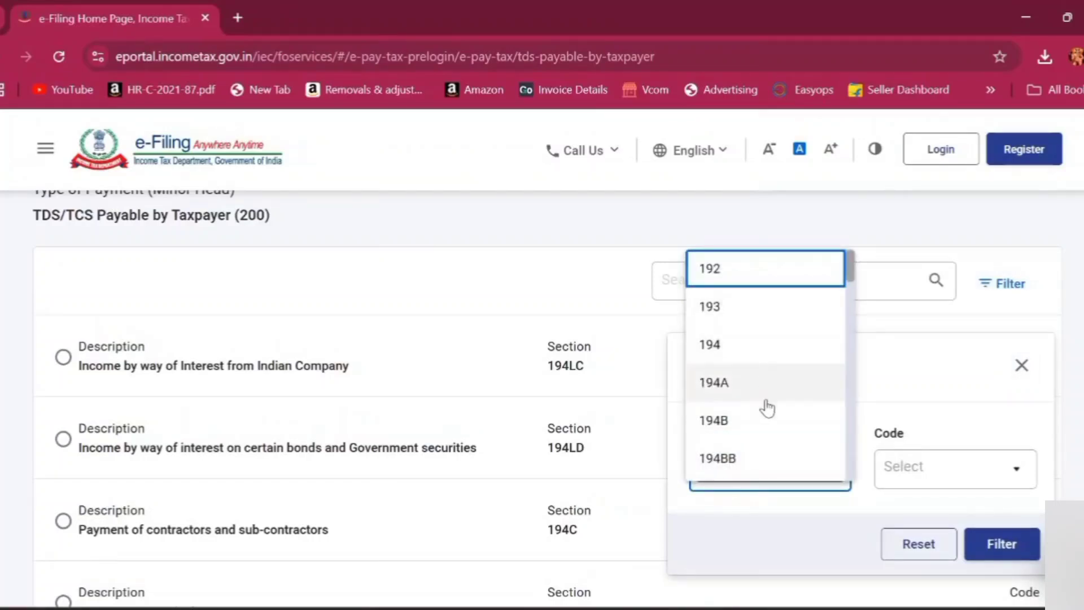
scroll(770, 417, down, 2)
scroll(773, 417, down, 2)
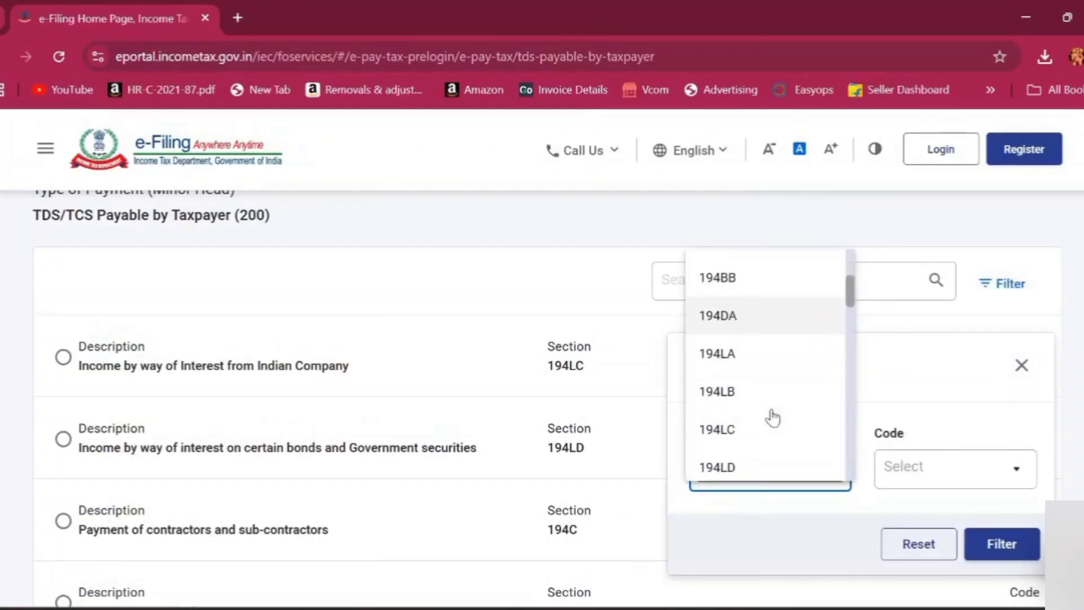
scroll(772, 416, down, 2)
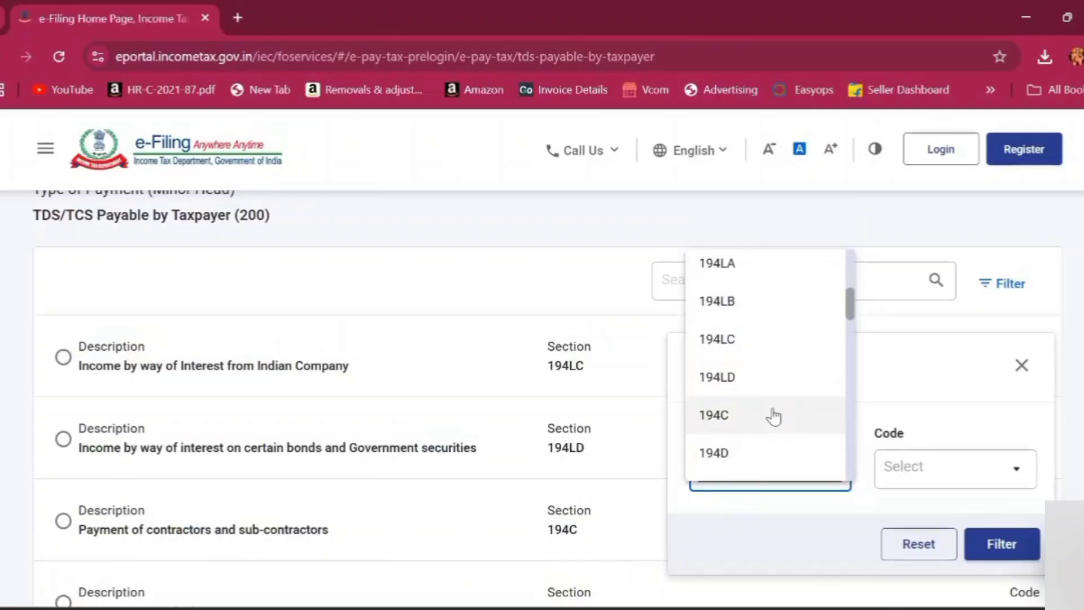
scroll(737, 423, down, 2)
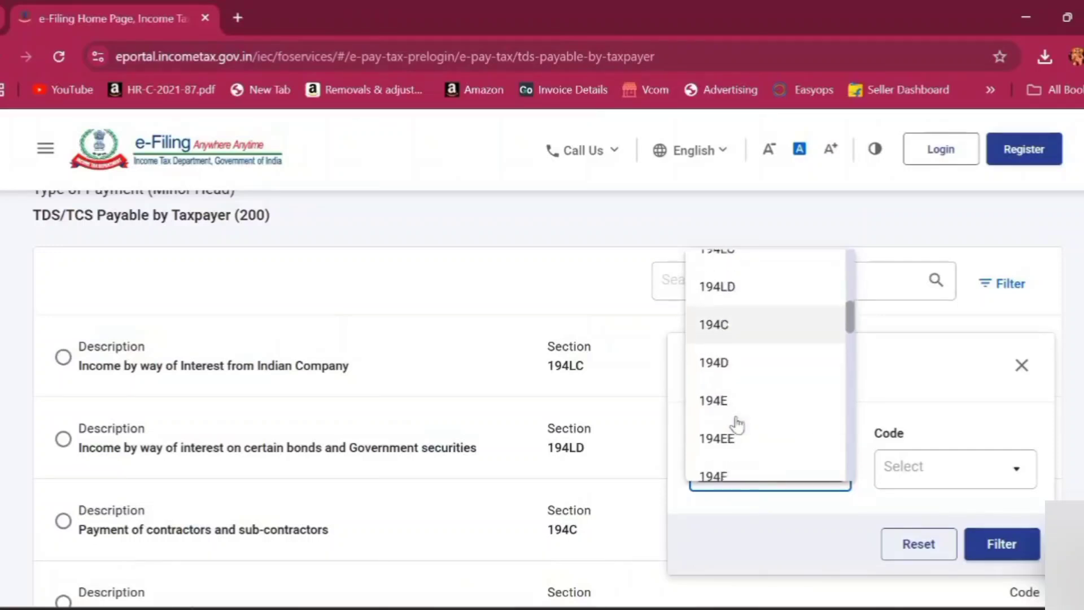
scroll(736, 423, down, 2)
scroll(734, 423, down, 1)
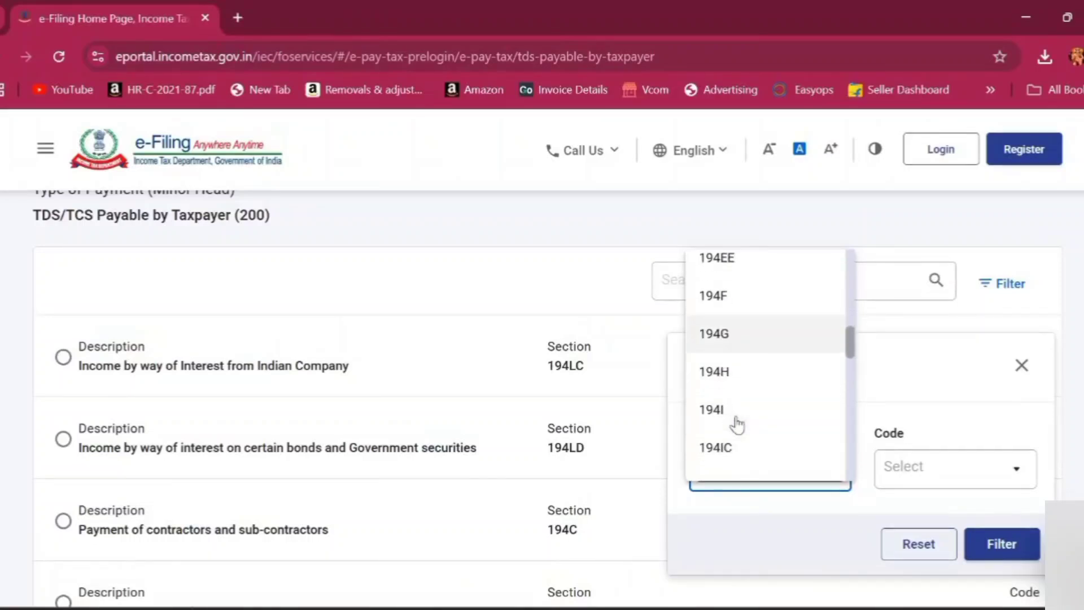
click(734, 421)
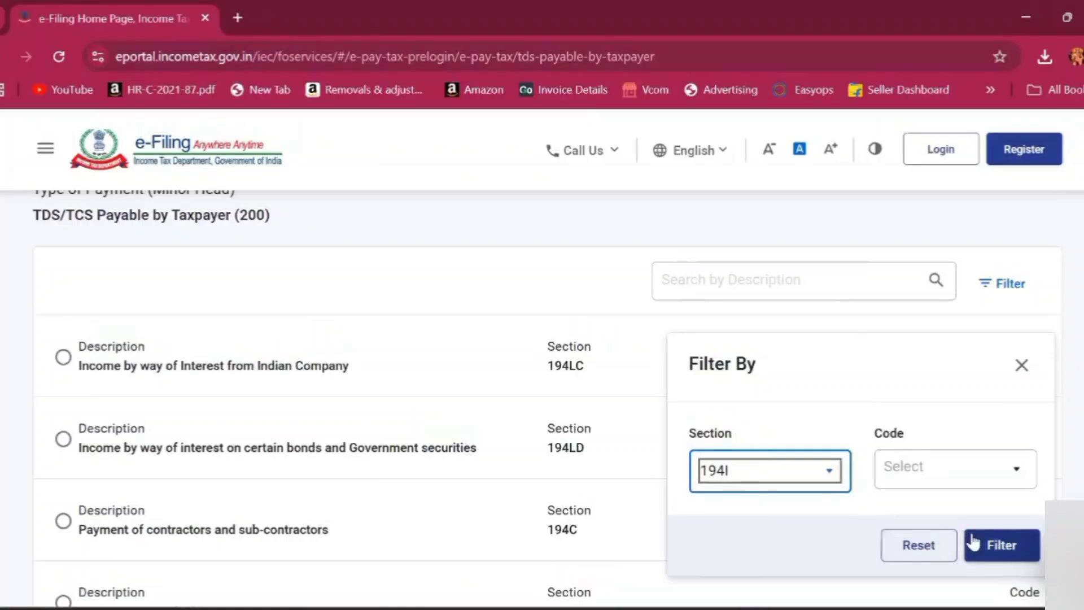
click(993, 548)
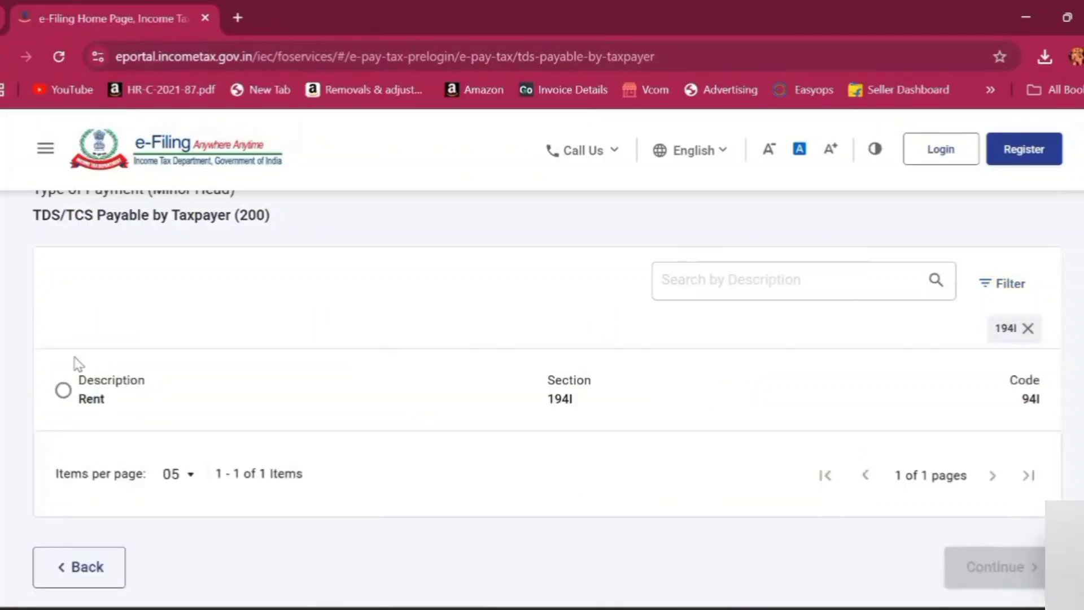
- Select the Rent payment under section 194I and continue to the tax breakup details
click(64, 391)
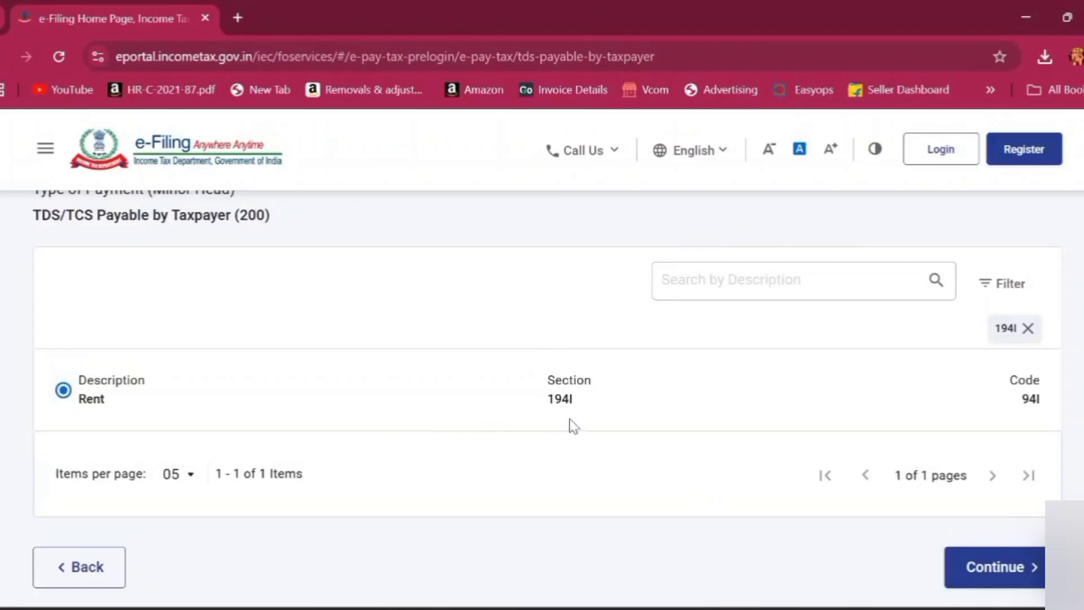
scroll(1014, 428, down, 1)
scroll(1014, 428, down, 1)
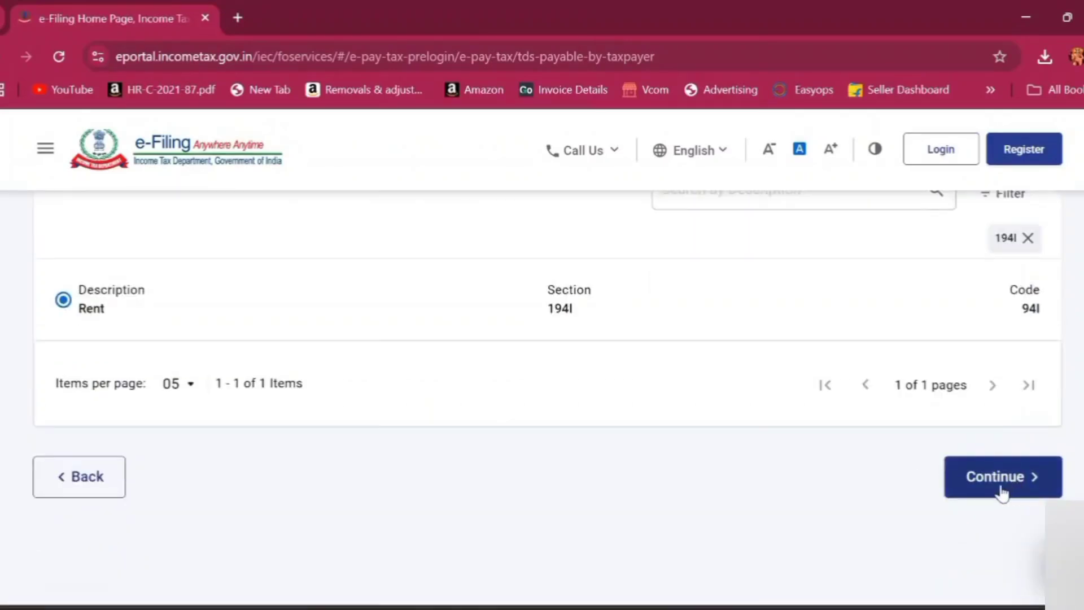
click(1001, 493)
- Set the applicable tax major head to Company Deductee – Corporation Tax (0020)
scroll(594, 481, down, 3)
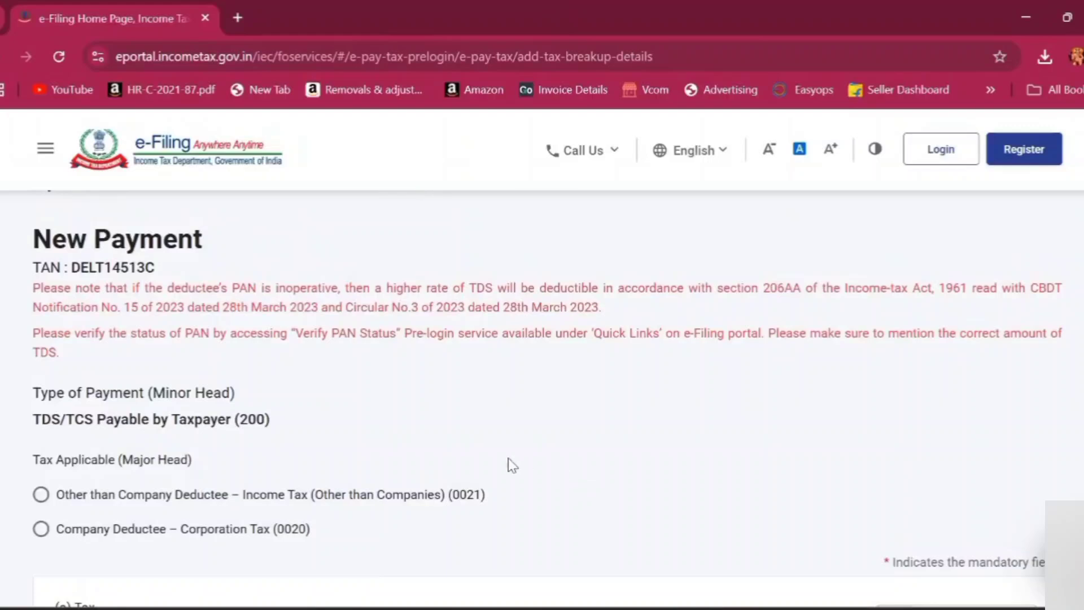
scroll(508, 465, down, 3)
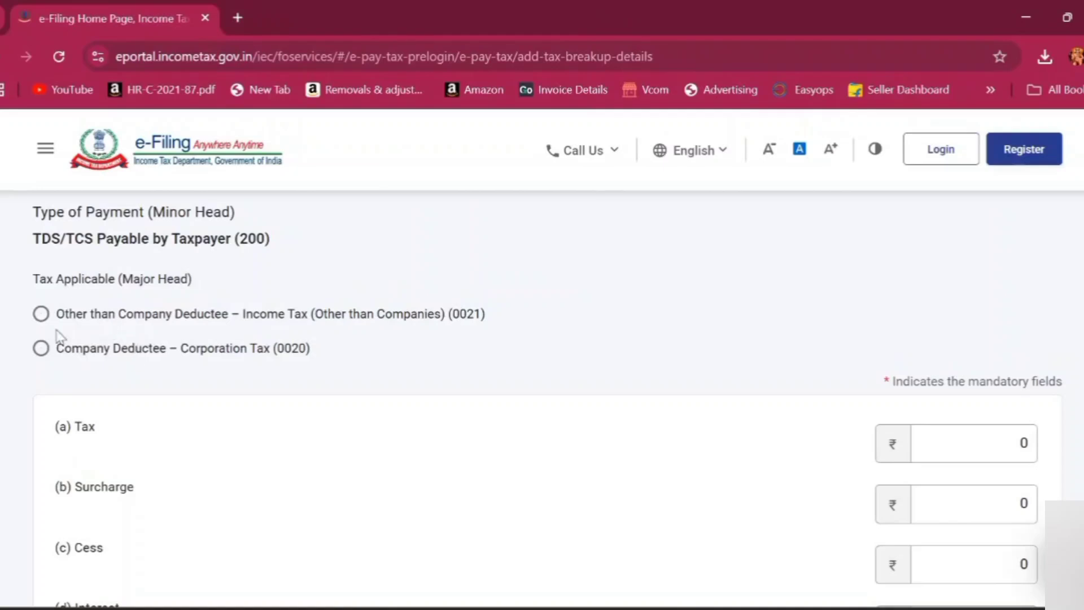
click(40, 313)
click(41, 348)
scroll(822, 420, down, 2)
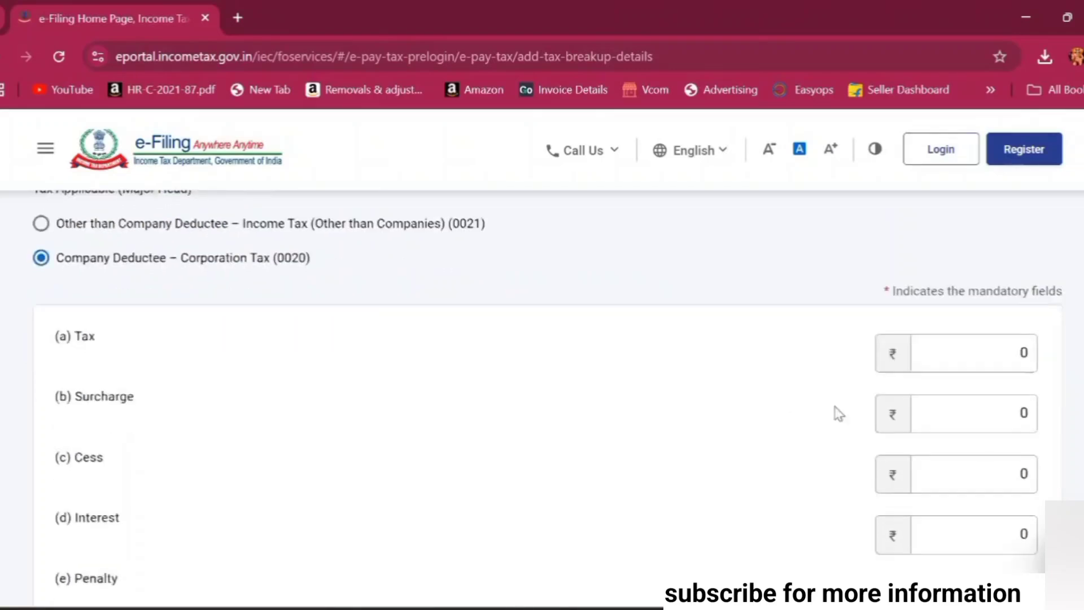
- Enter a tax amount of ₹10 in the tax breakup and continue to the payment details
click(975, 351)
text(1)
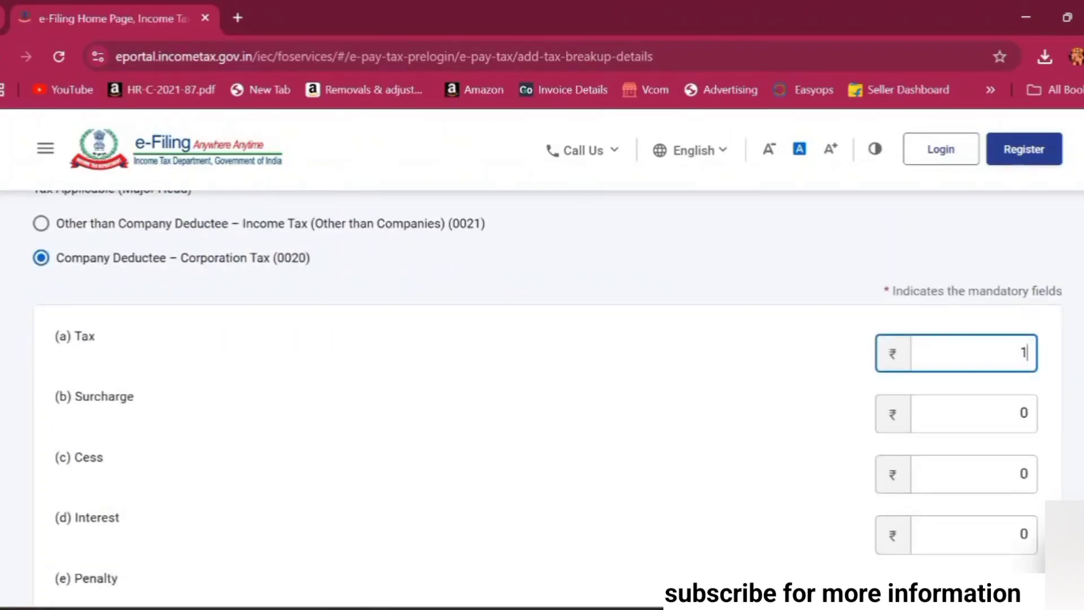
text(0)
scroll(892, 414, down, 2)
scroll(891, 414, down, 2)
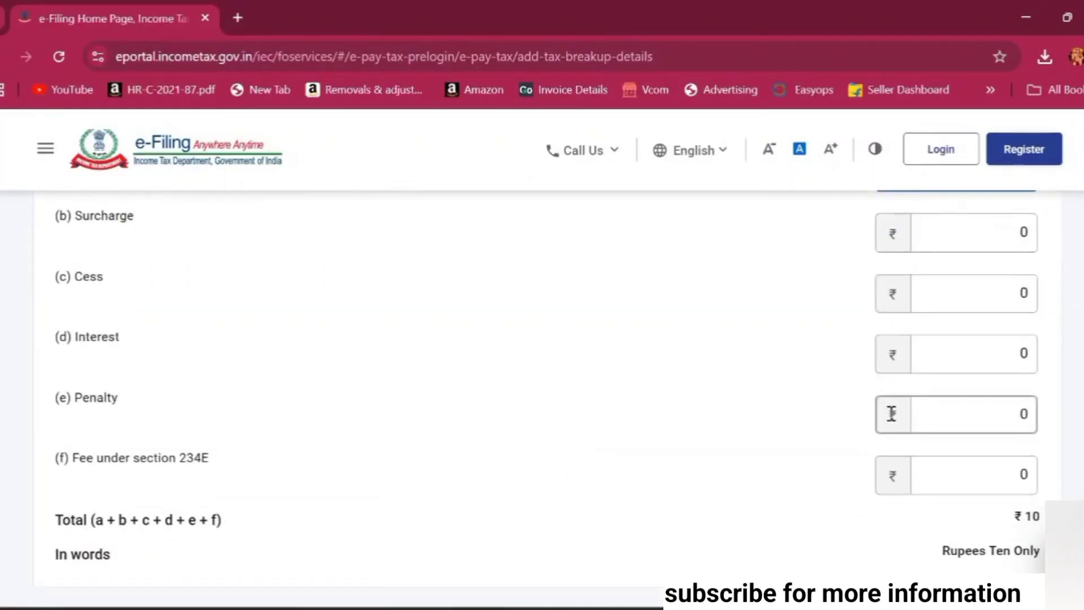
scroll(891, 414, down, 2)
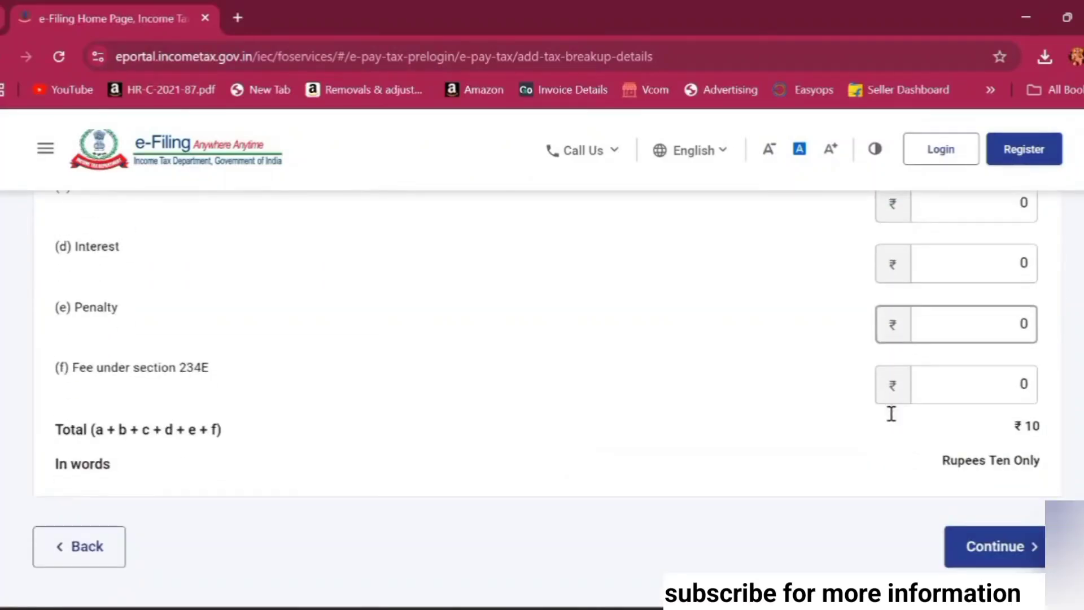
click(992, 563)
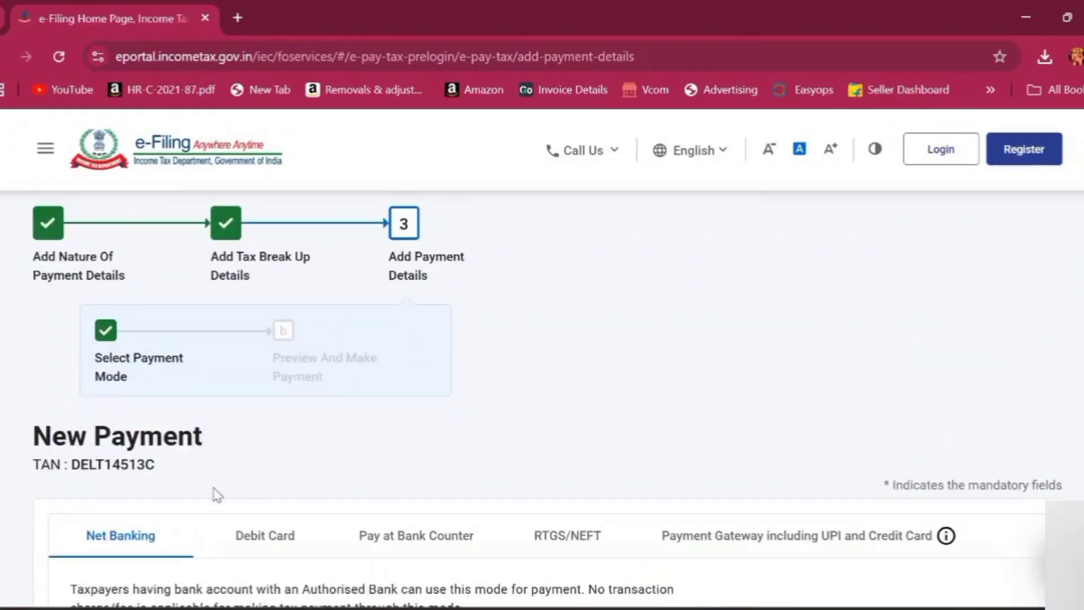
- Choose the payment gateway mode with Kotak Mahindra Bank as the gateway and continue to the payment preview
scroll(290, 460, down, 3)
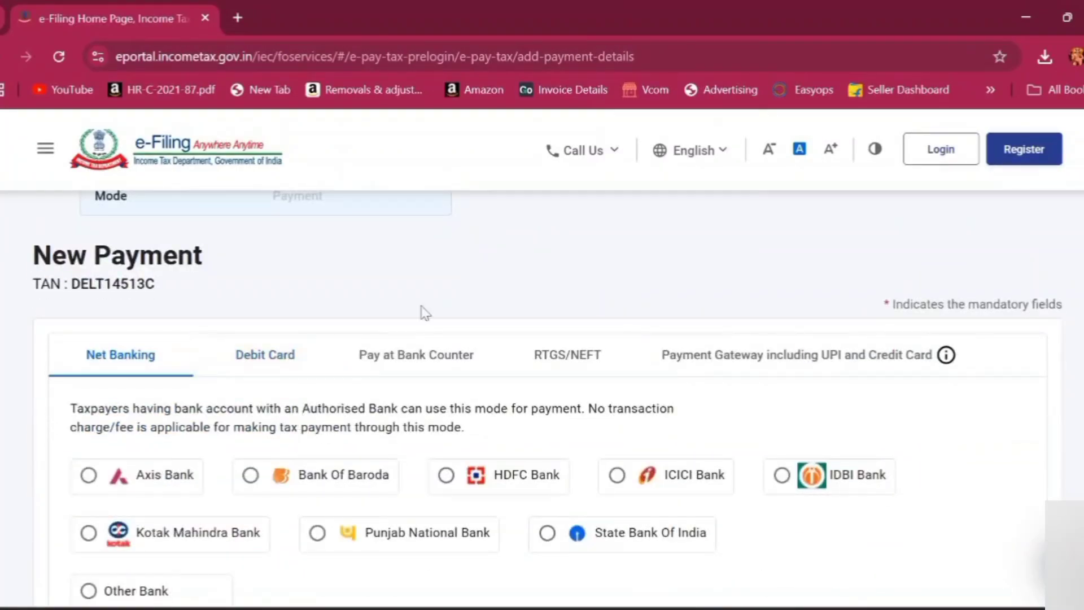
scroll(604, 363, down, 2)
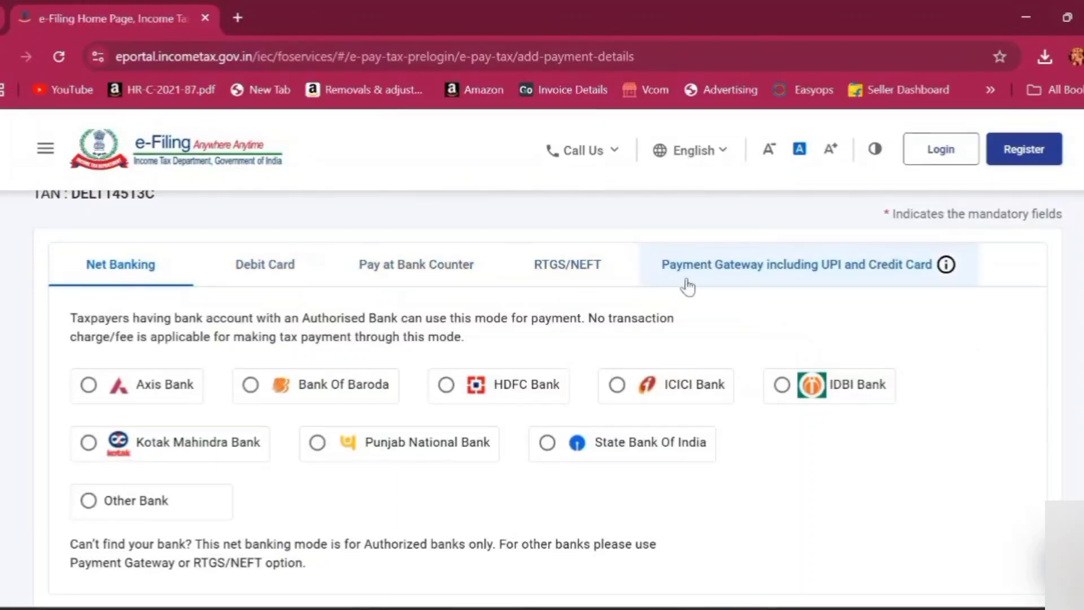
click(723, 279)
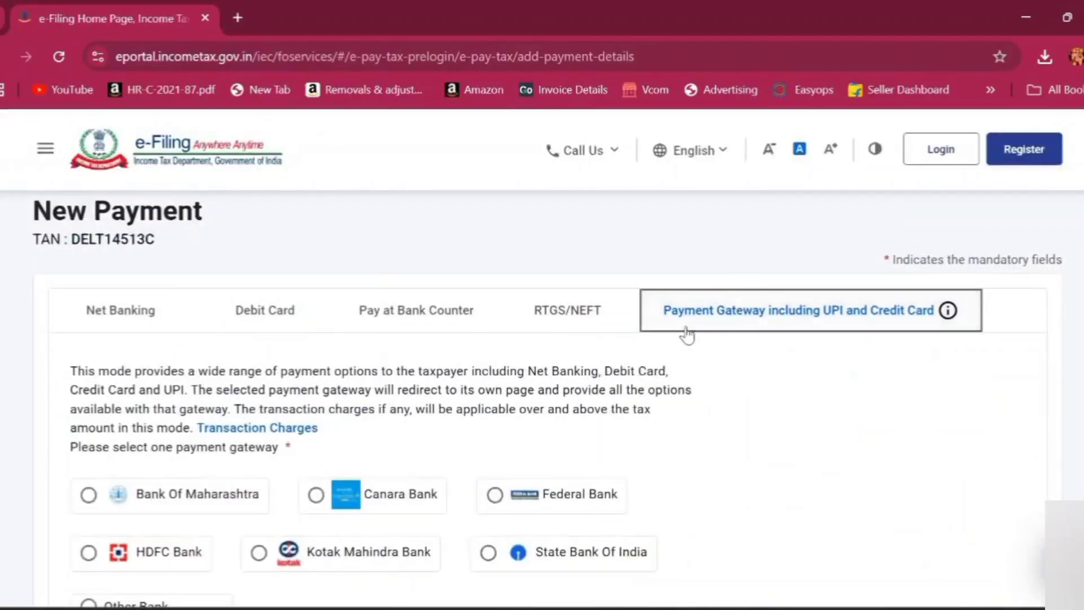
scroll(704, 359, down, 3)
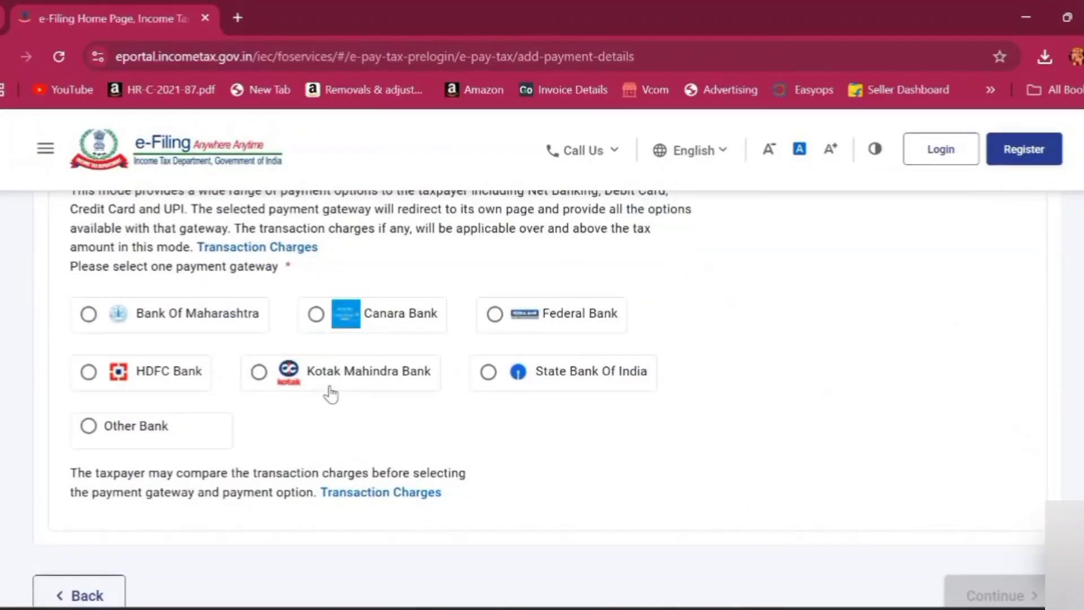
click(330, 388)
scroll(395, 401, down, 1)
scroll(447, 420, down, 1)
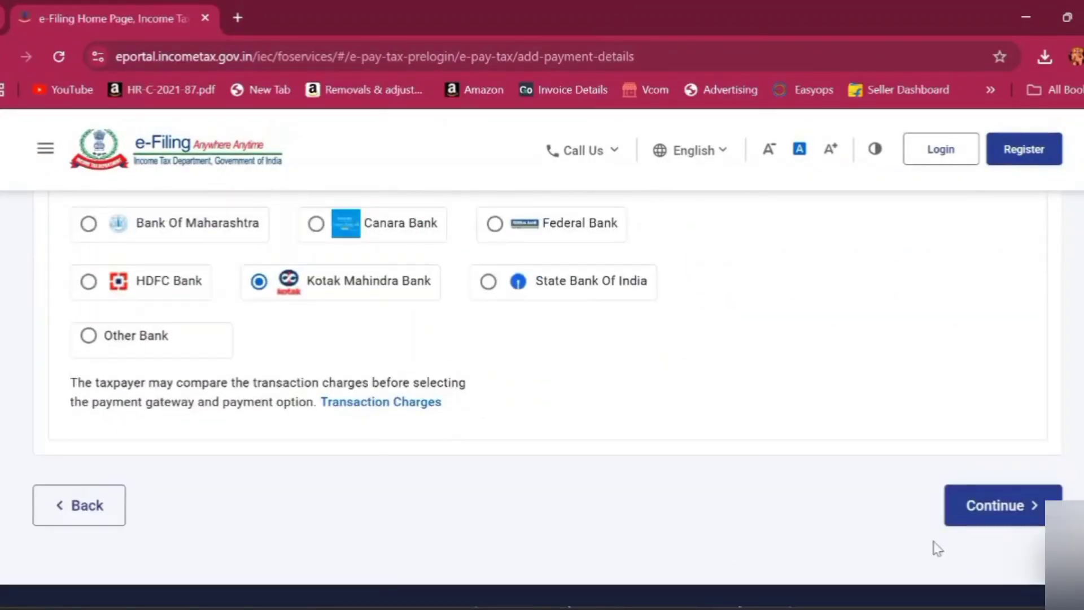
click(968, 511)
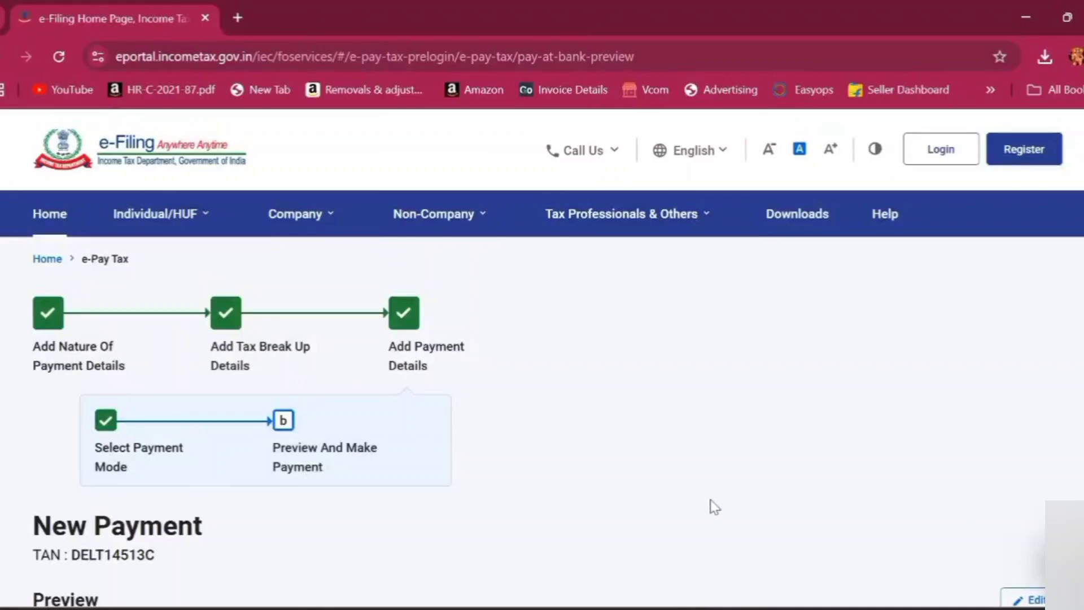
- Review the payment details and tax breakup in the preview, and choose to pay immediately
scroll(714, 506, down, 6)
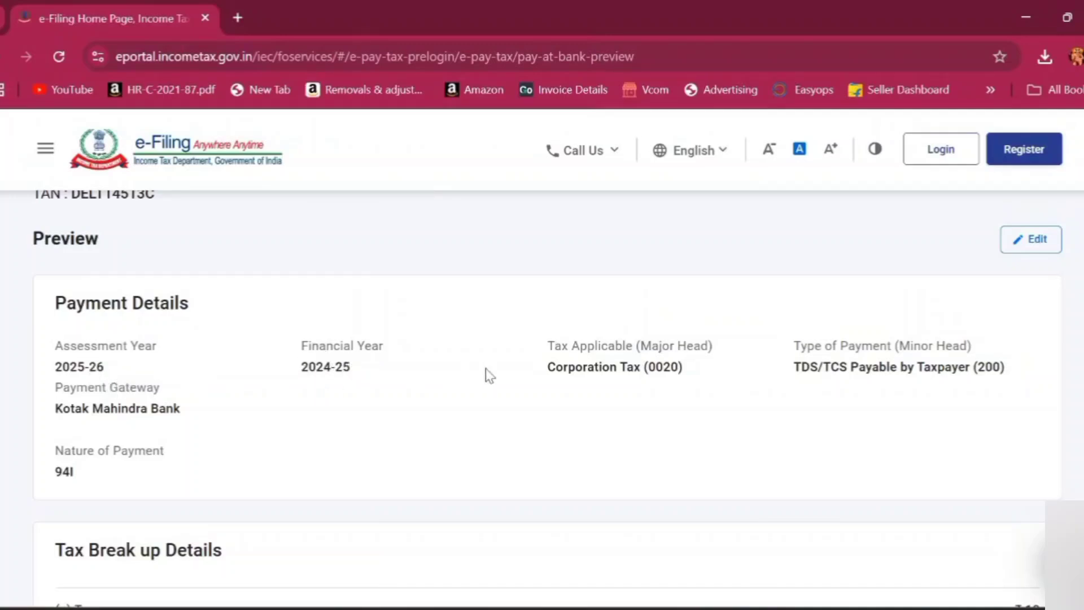
scroll(896, 388, down, 5)
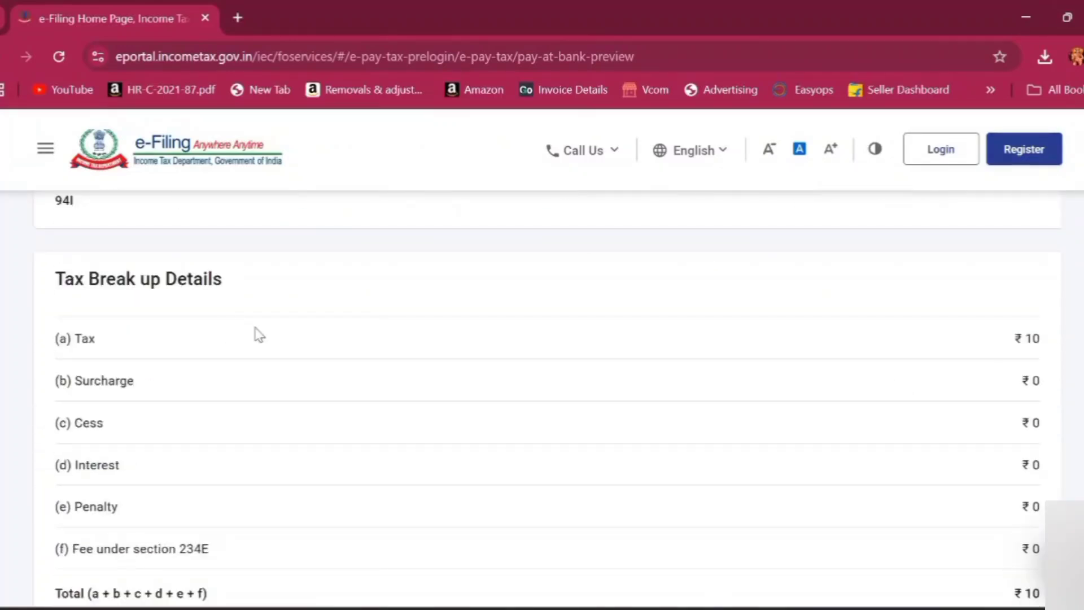
scroll(278, 360, down, 2)
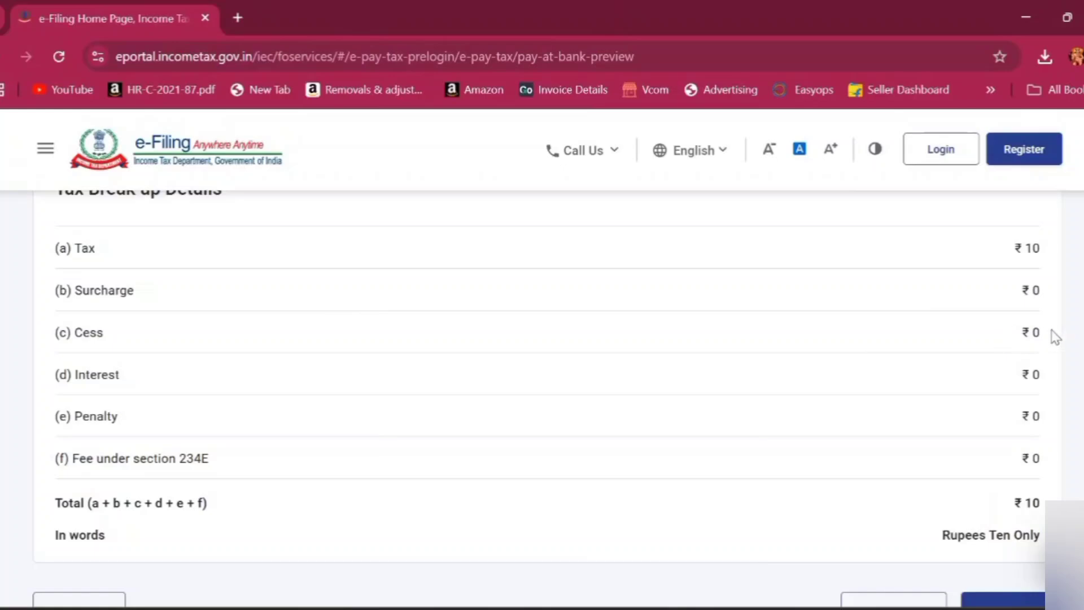
scroll(1027, 428, down, 4)
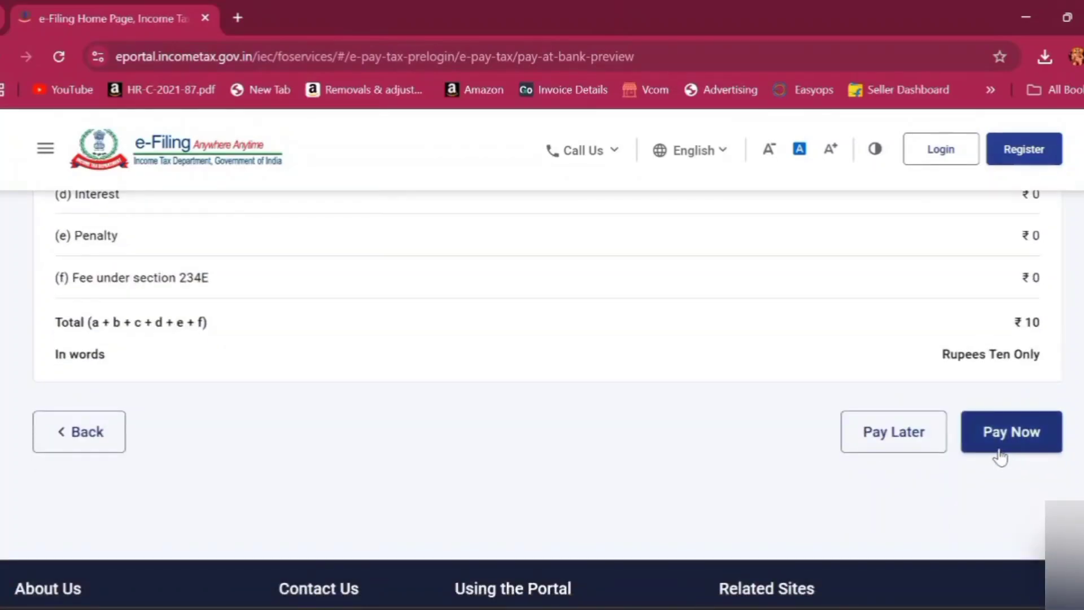
click(999, 452)
- Agree to the payment terms and conditions and submit the payment to the bank
scroll(439, 406, down, 12)
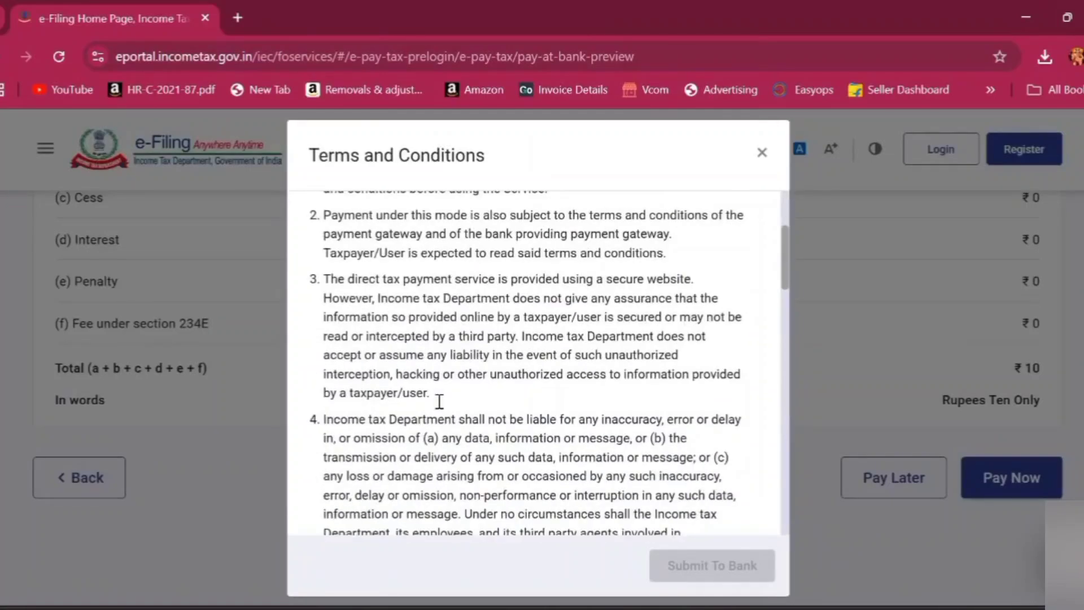
scroll(444, 392, down, 10)
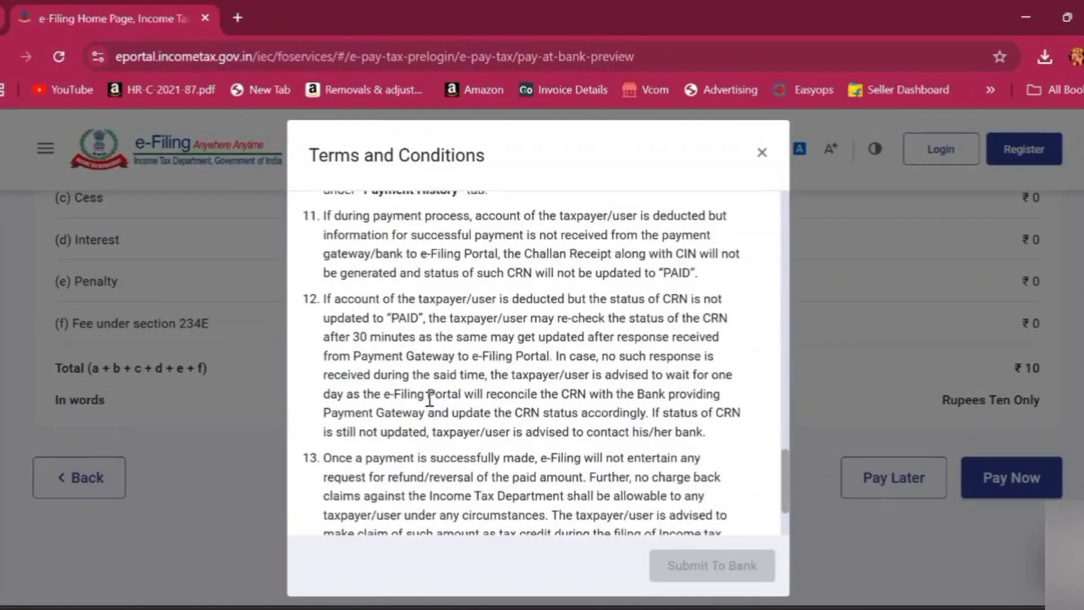
click(350, 502)
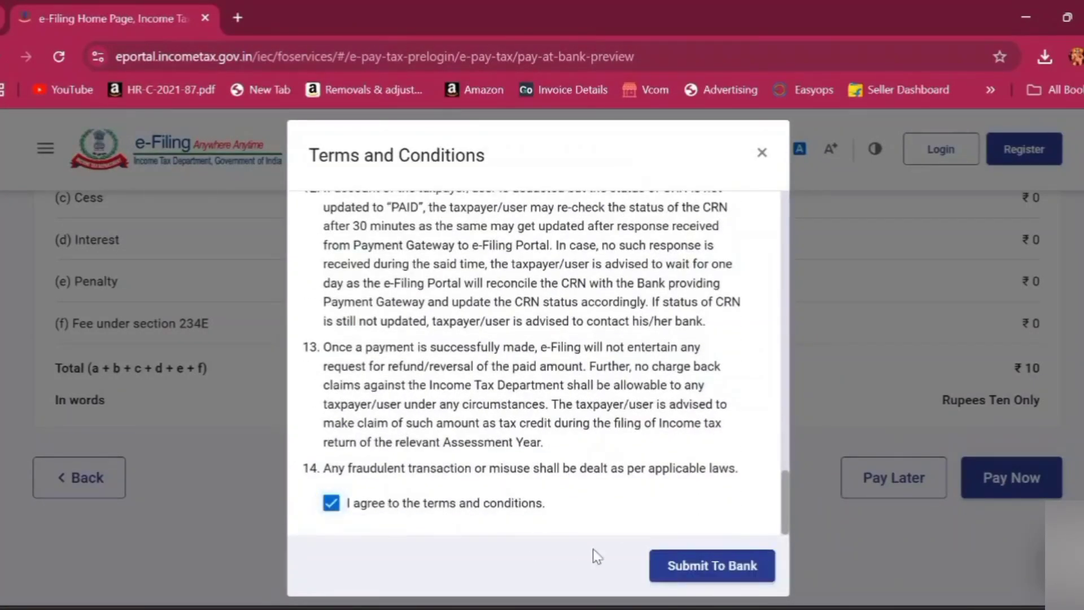
click(692, 569)
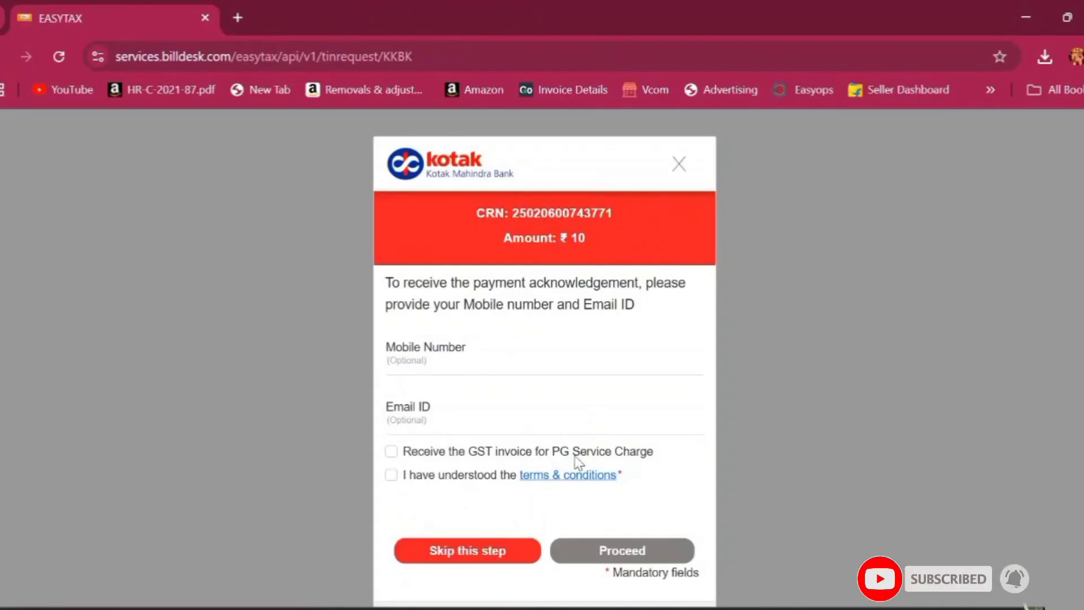
scroll(577, 463, down, 1)
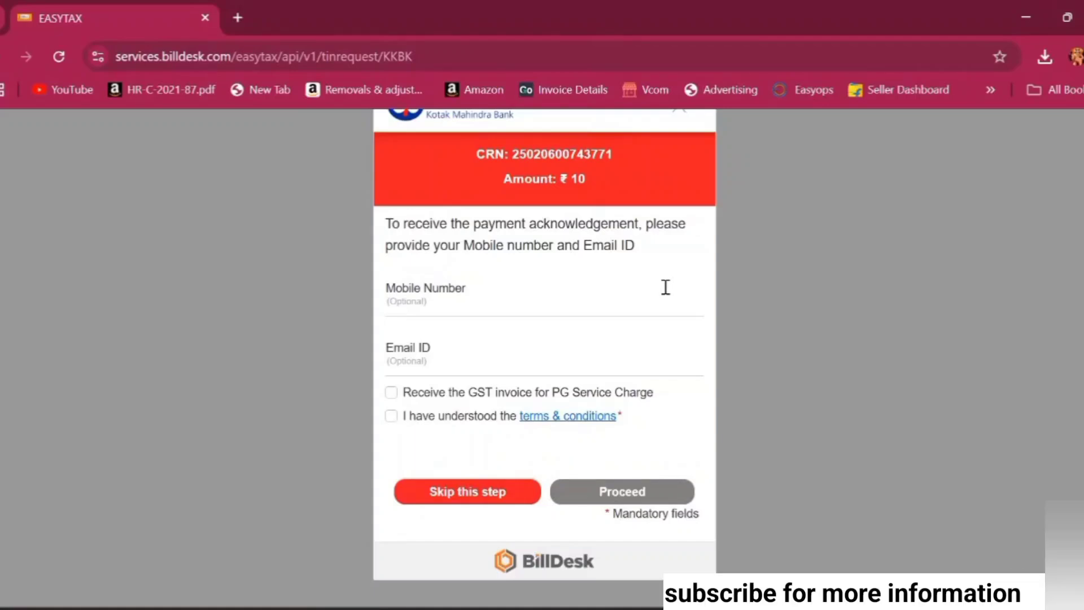
scroll(665, 287, up, 1)
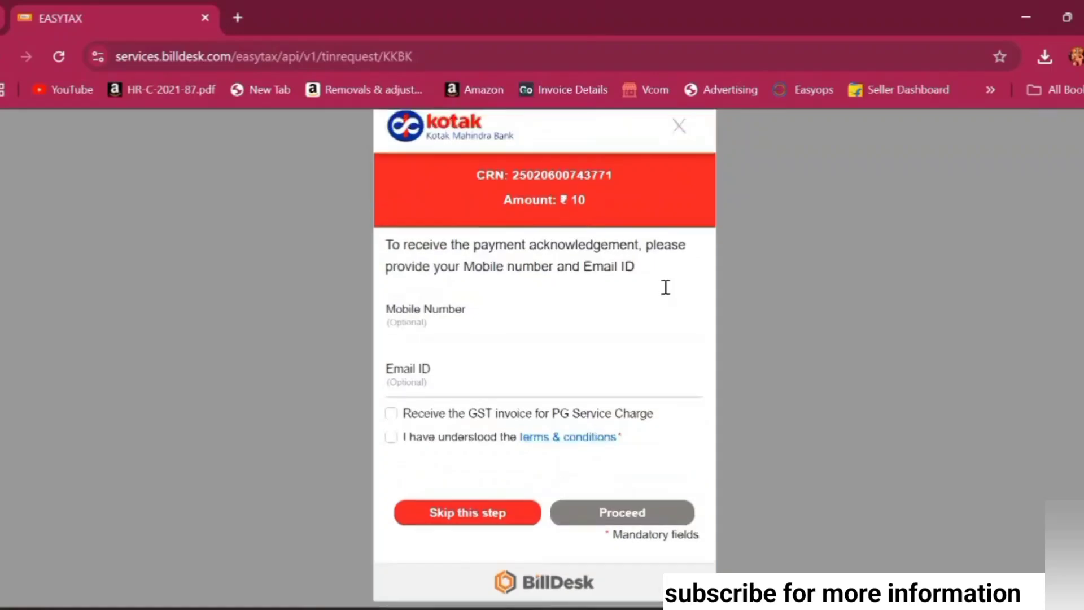